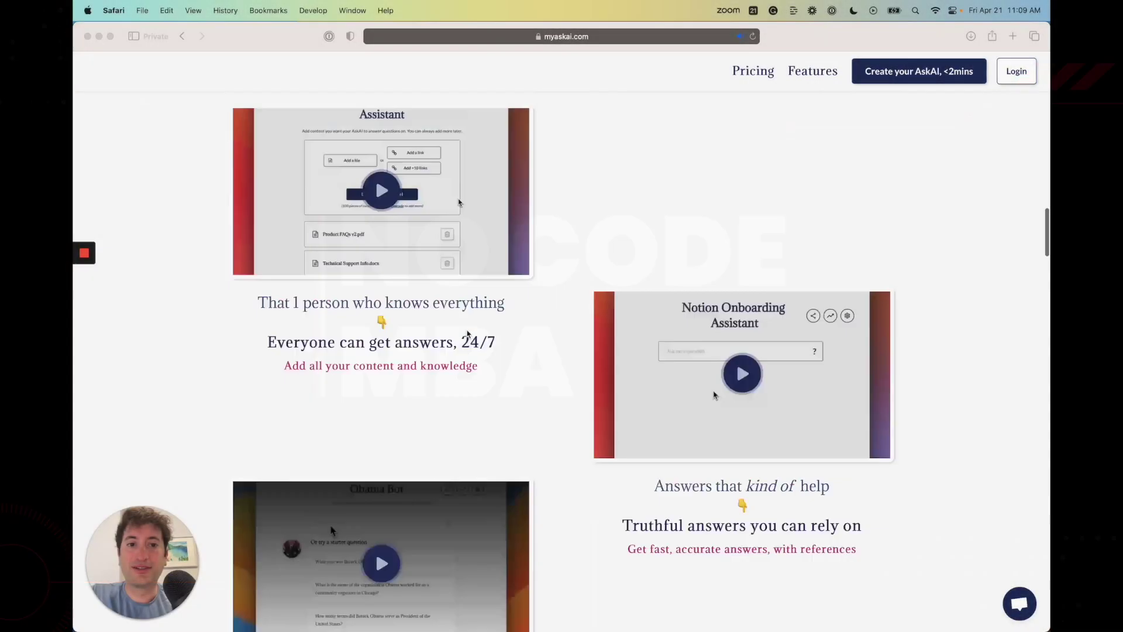
Start the free sign-up from the Starter plan's 'Try out AskAI, for free' option
scroll(467, 334, up, 15)
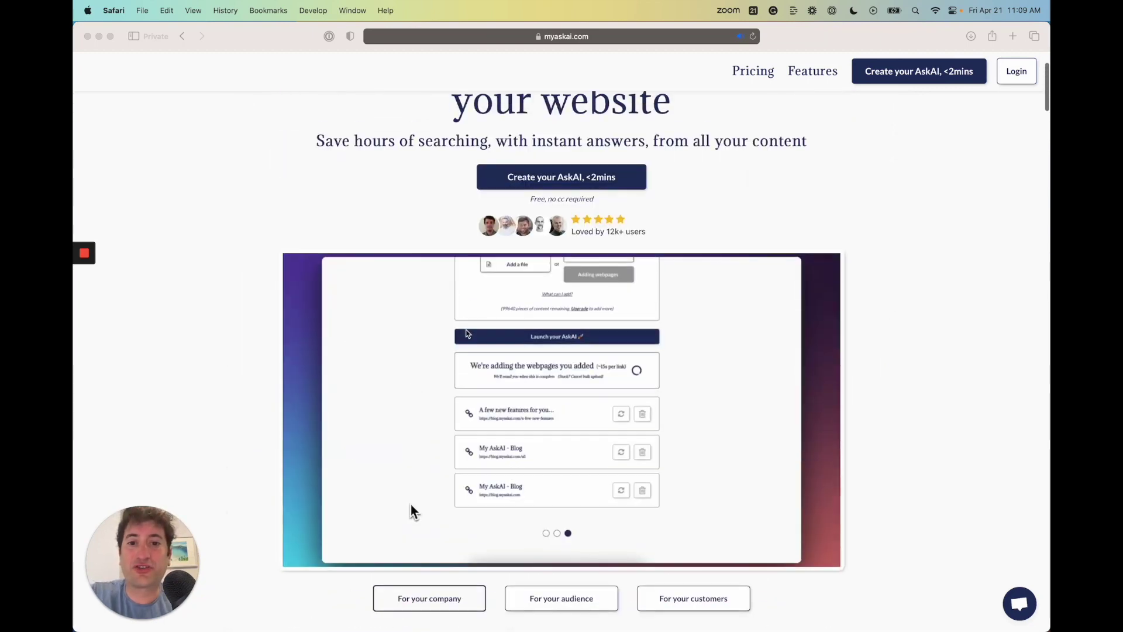
scroll(467, 334, down, 1)
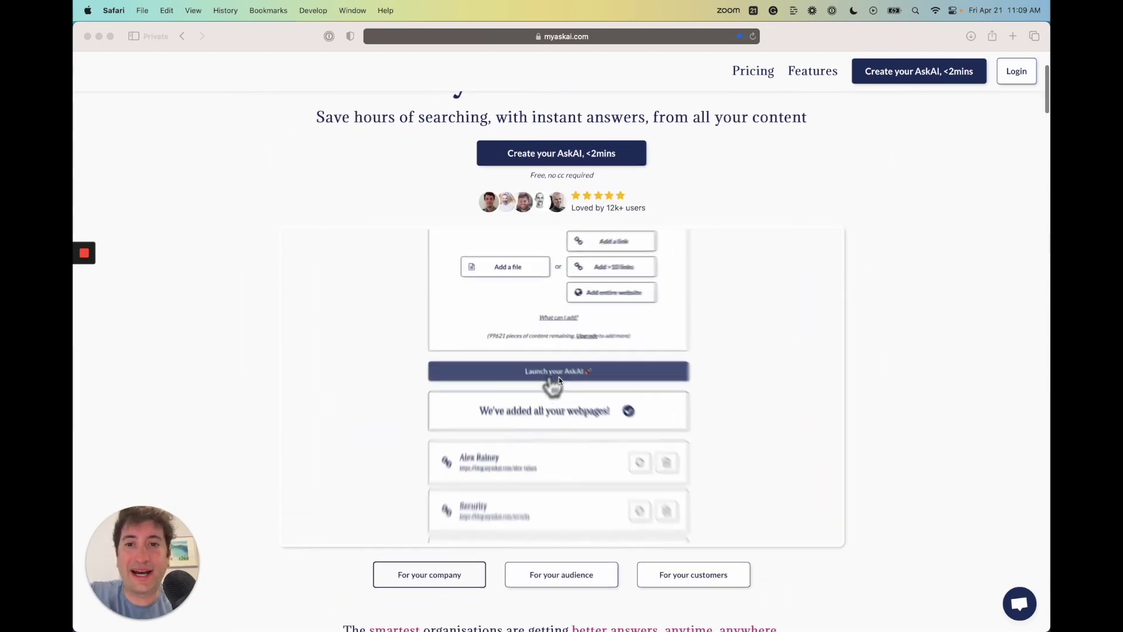
scroll(559, 378, up, 3)
scroll(560, 381, up, 2)
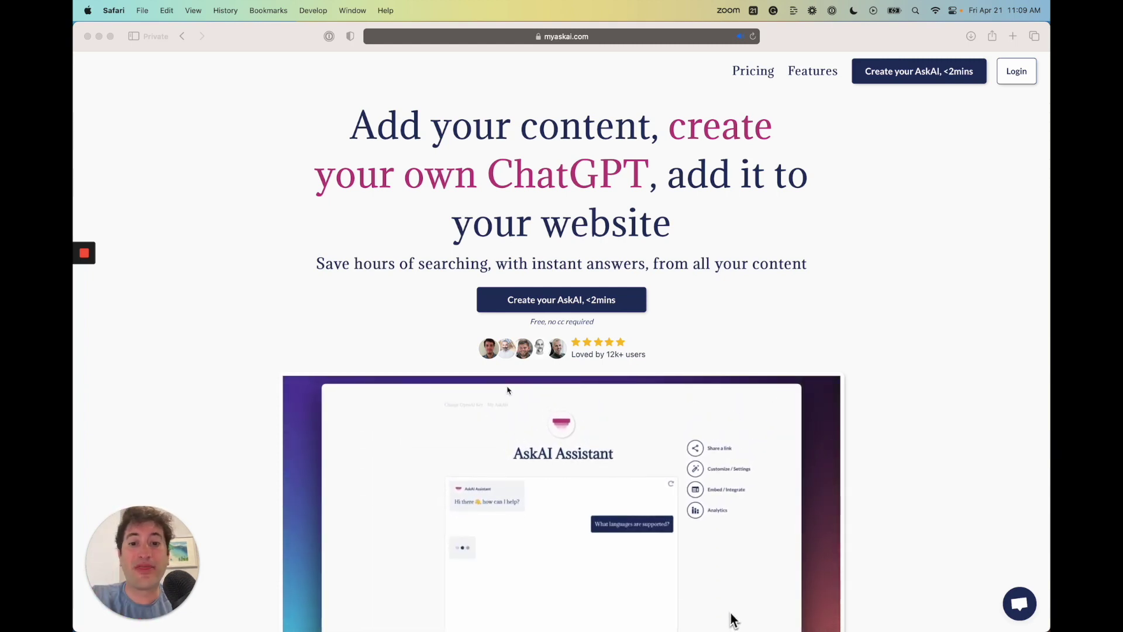
scroll(508, 389, down, 5)
scroll(507, 390, up, 1)
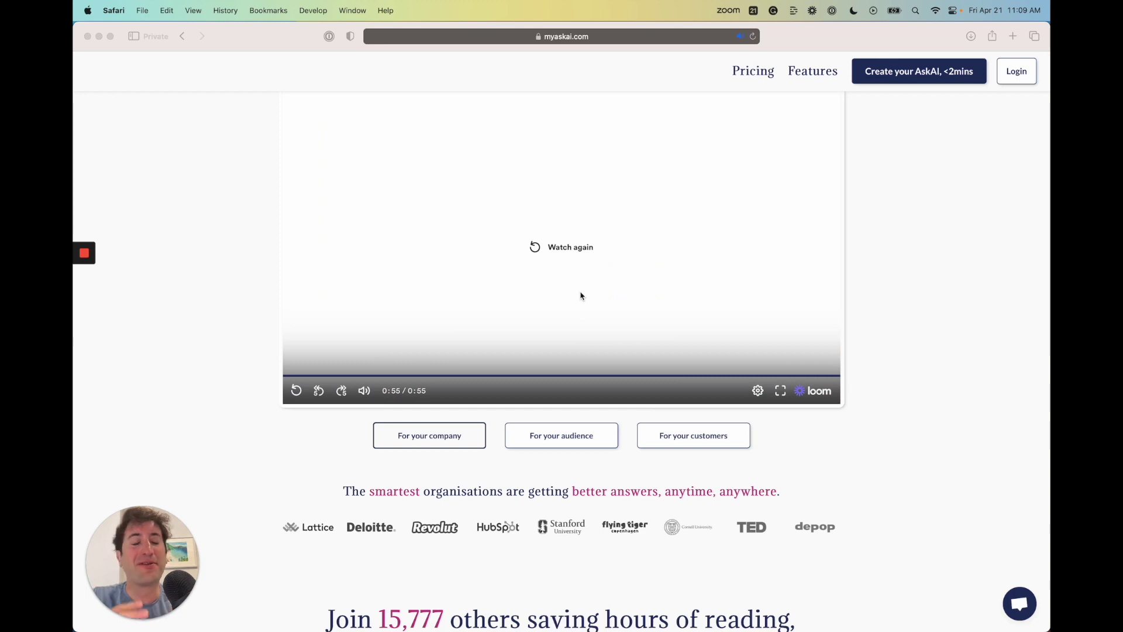
scroll(581, 295, up, 10)
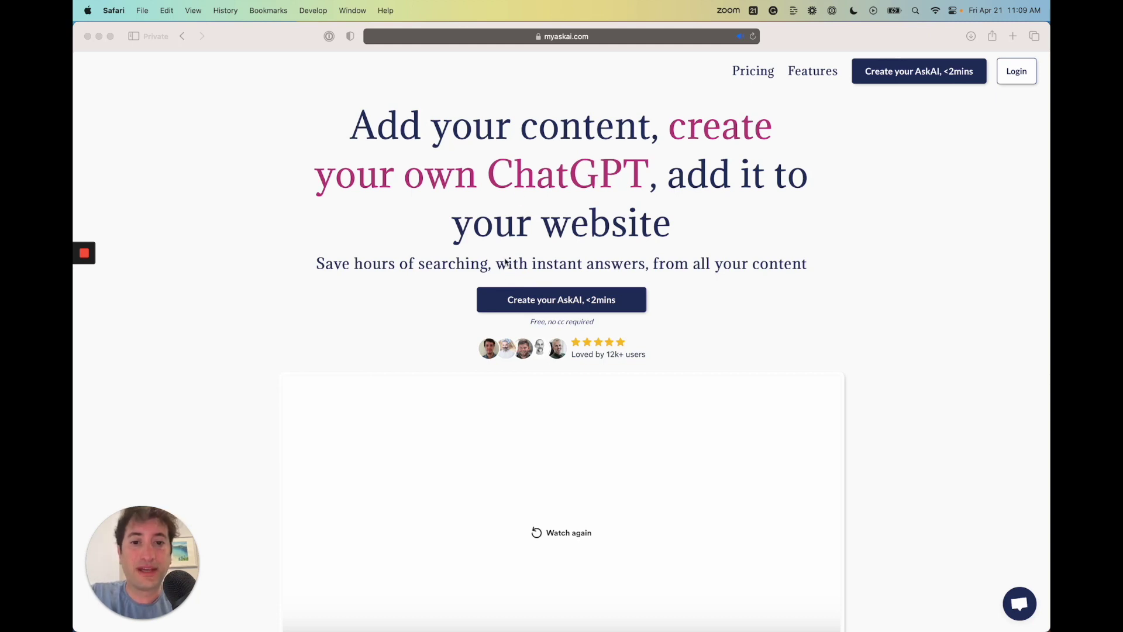
click(895, 135)
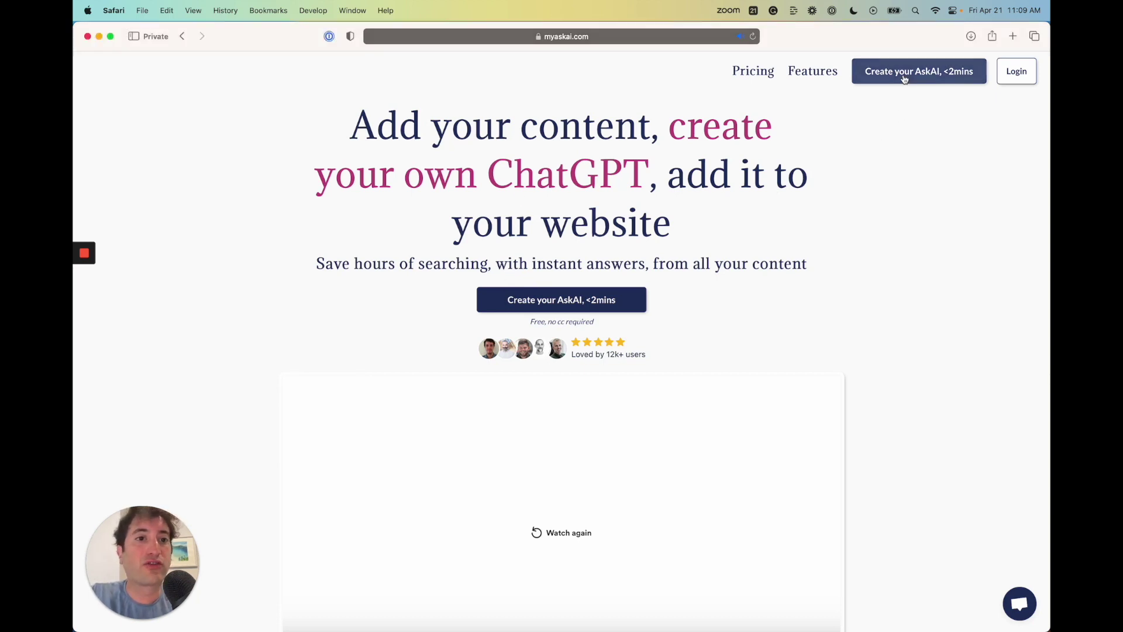
scroll(713, 108, down, 20)
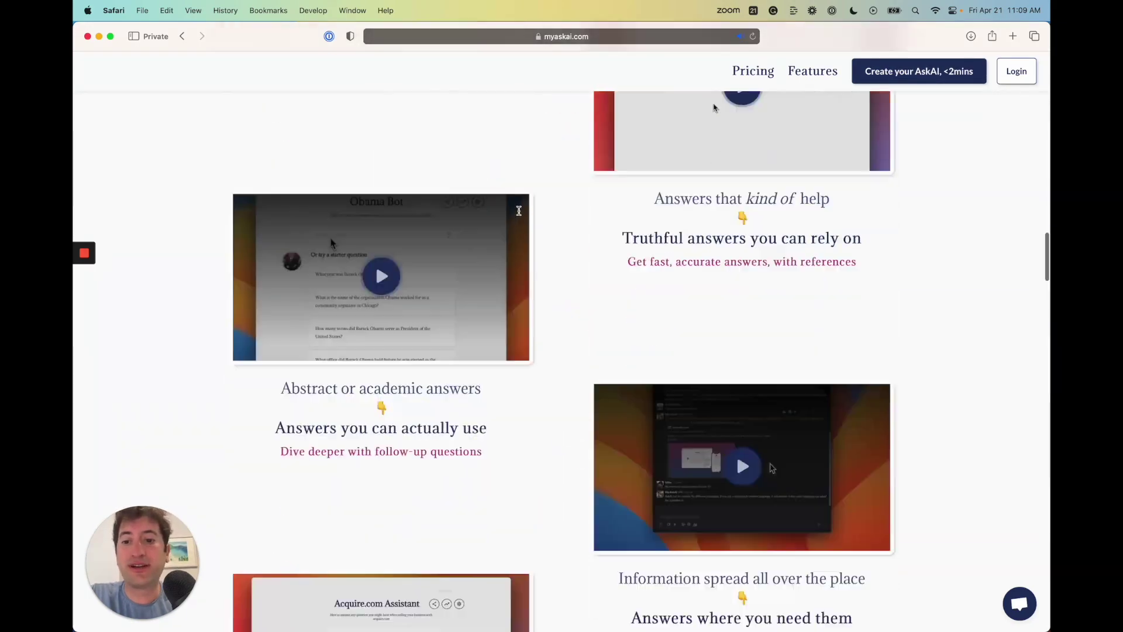
scroll(459, 356, down, 15)
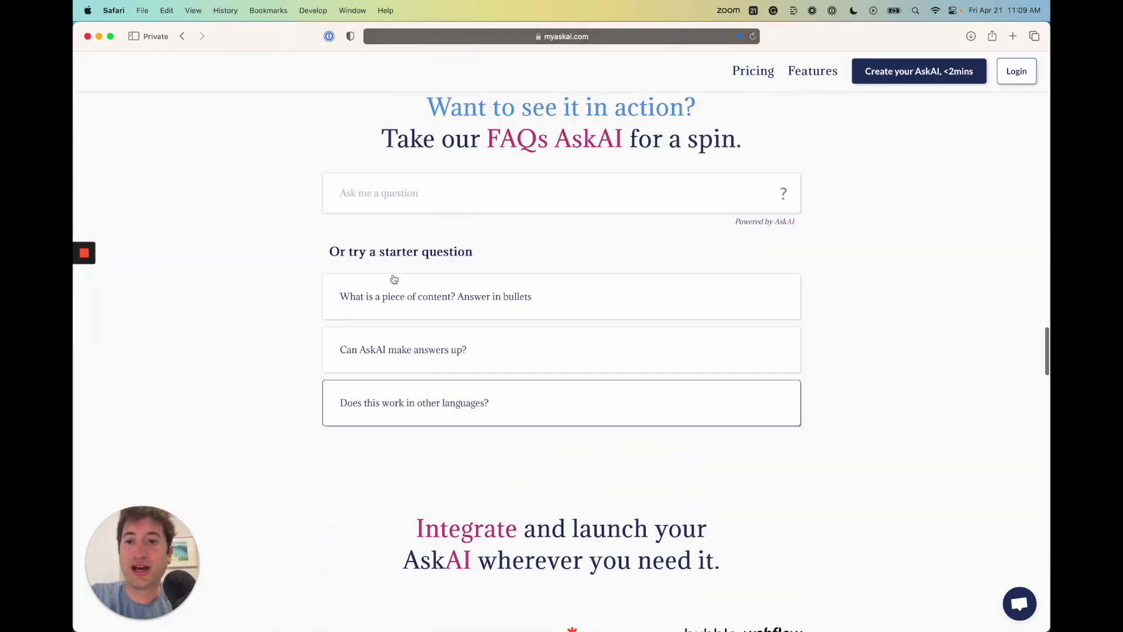
scroll(394, 279, down, 15)
scroll(362, 351, up, 2)
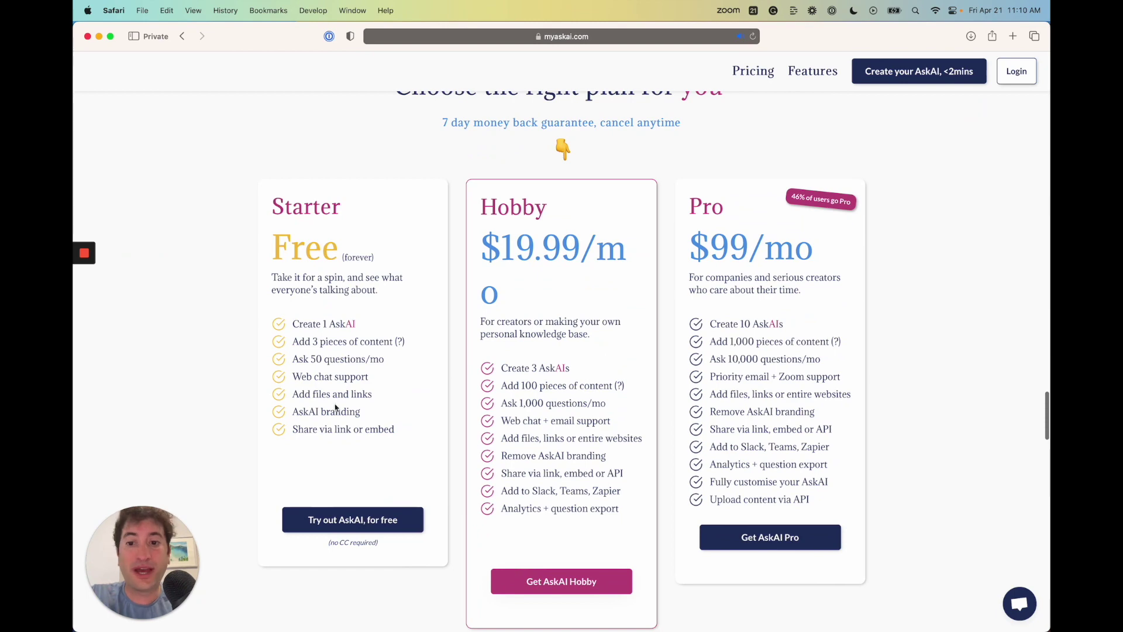
click(335, 524)
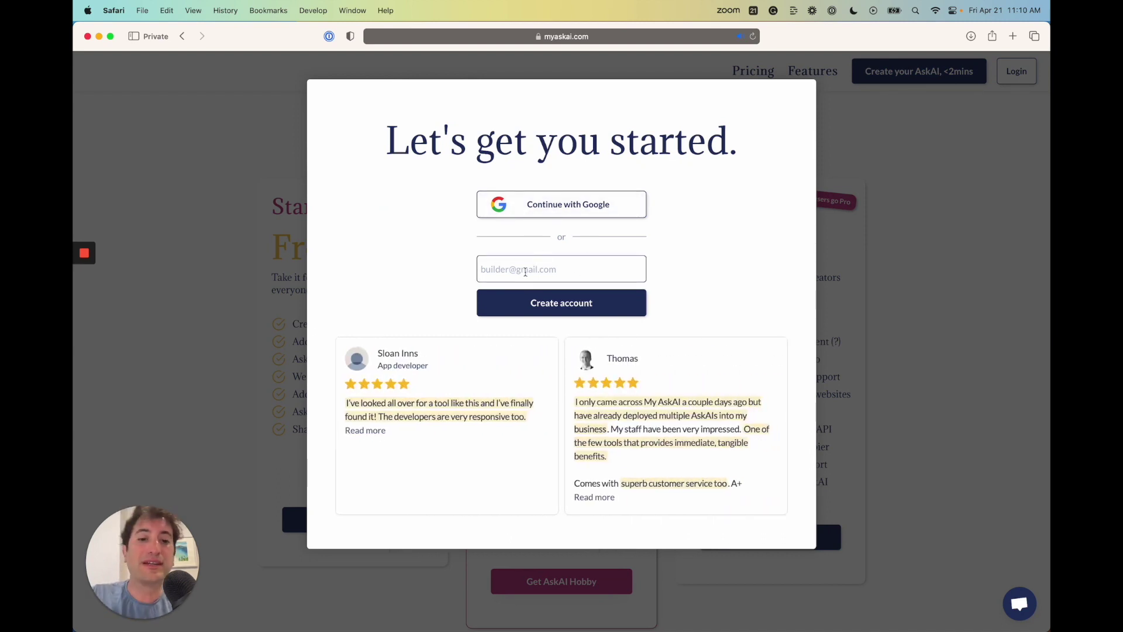
Finish the sign-up to reach the 'tell us about you' questionnaire
mouse_move(84, 275)
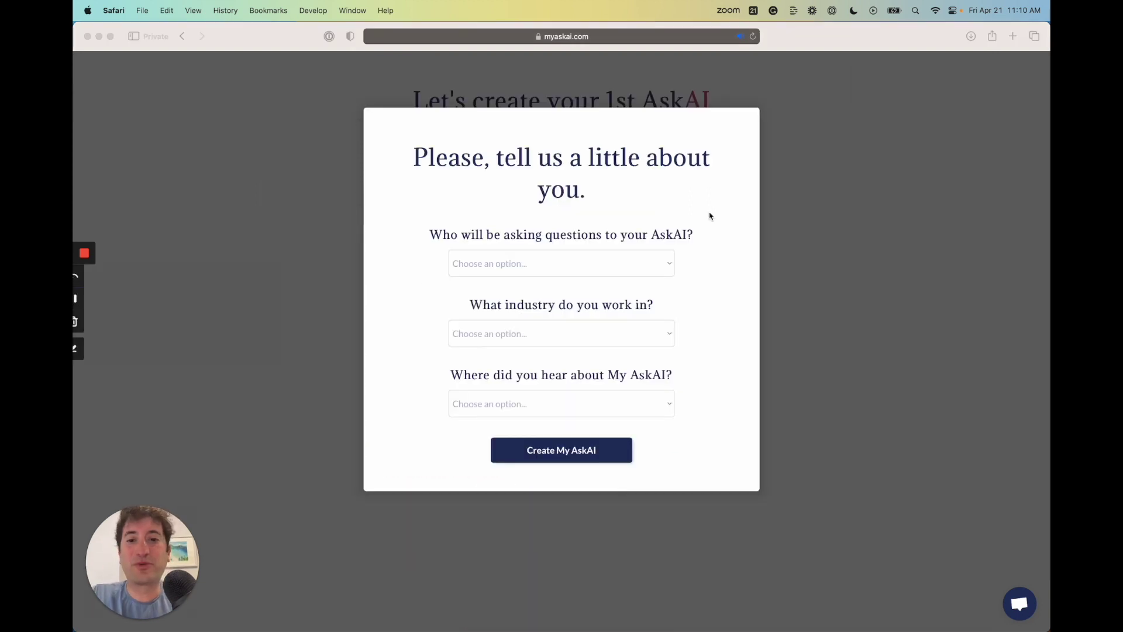
Answer Just me, AI industry and AI Tool Directory, then create the AskAI
click(509, 269)
click(520, 271)
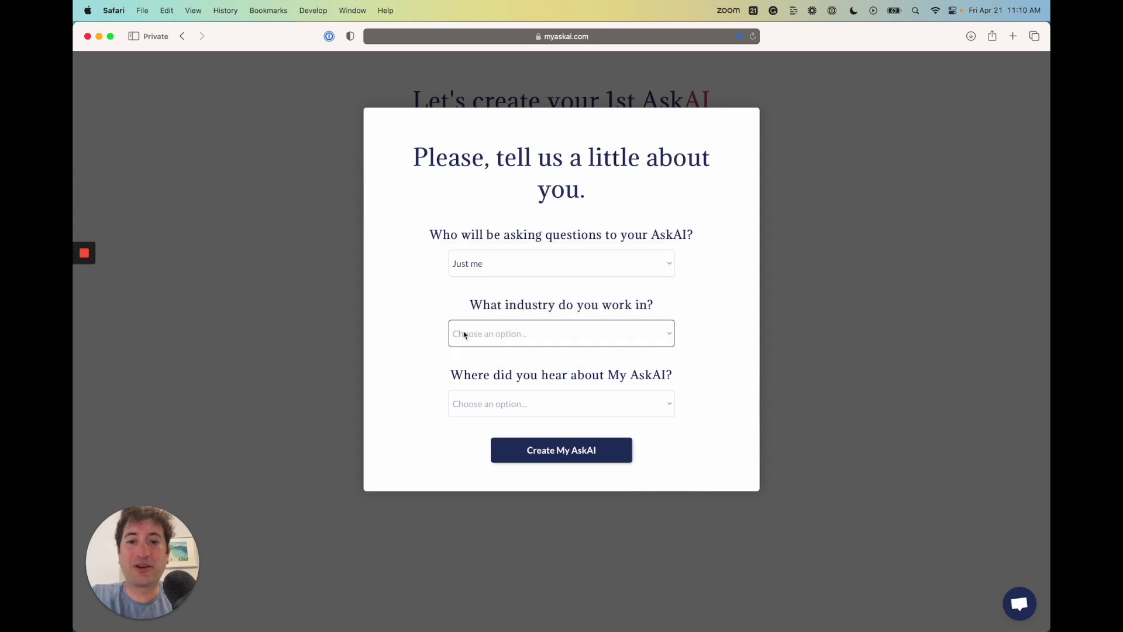
click(463, 331)
click(488, 339)
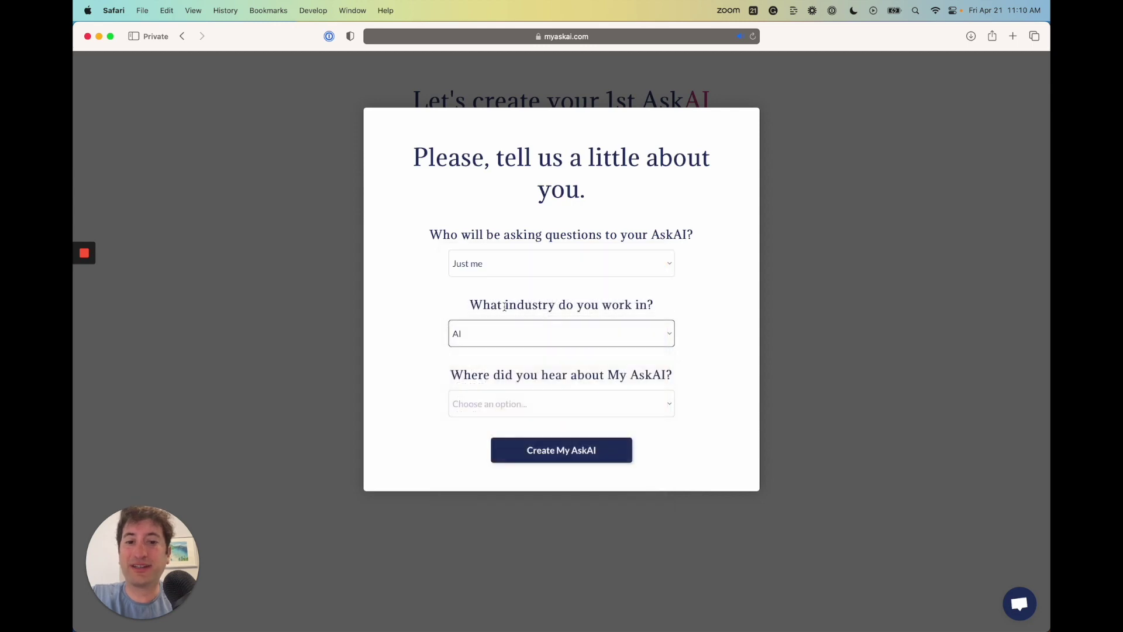
click(508, 403)
click(508, 412)
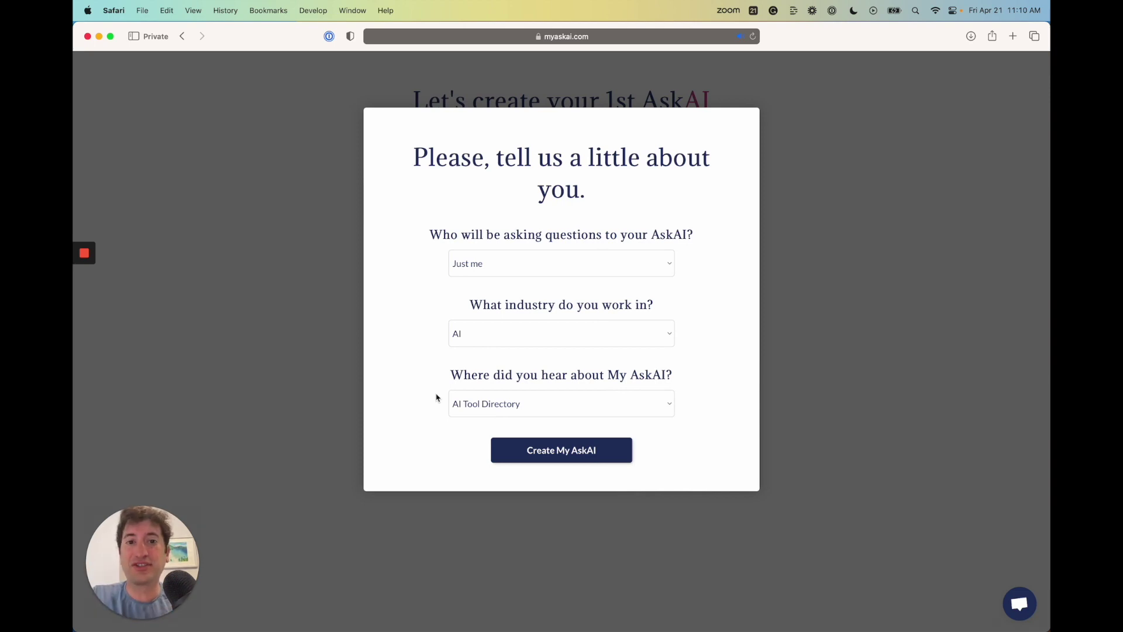
click(575, 457)
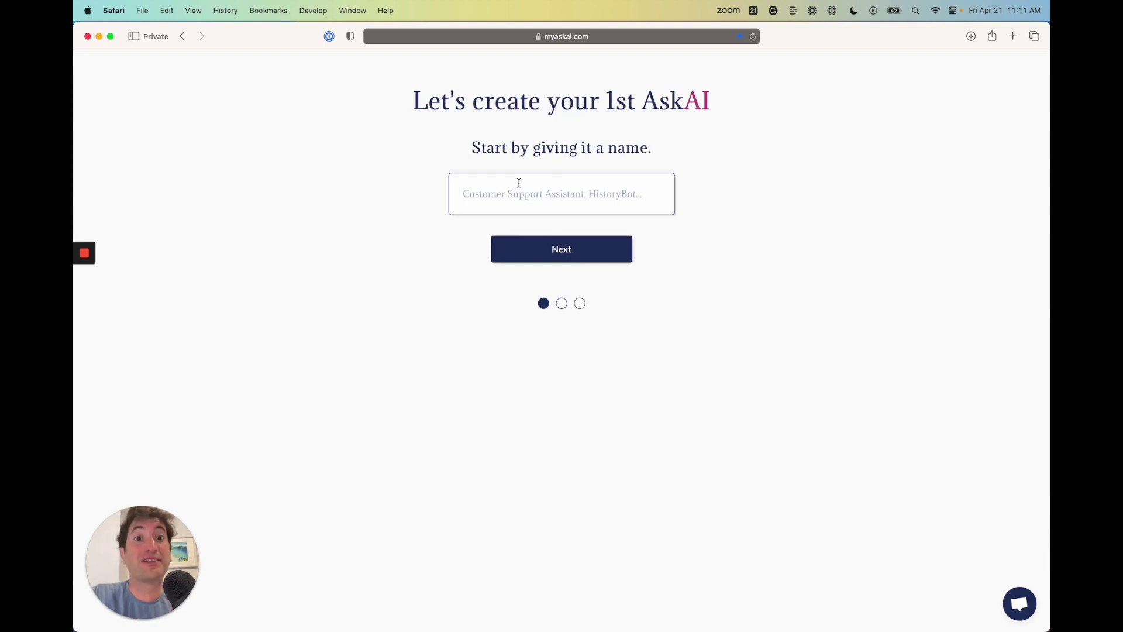
Name the AskAI 'Tim Ferriss Podcast Episode' and continue
click(519, 184)
text(Ti)
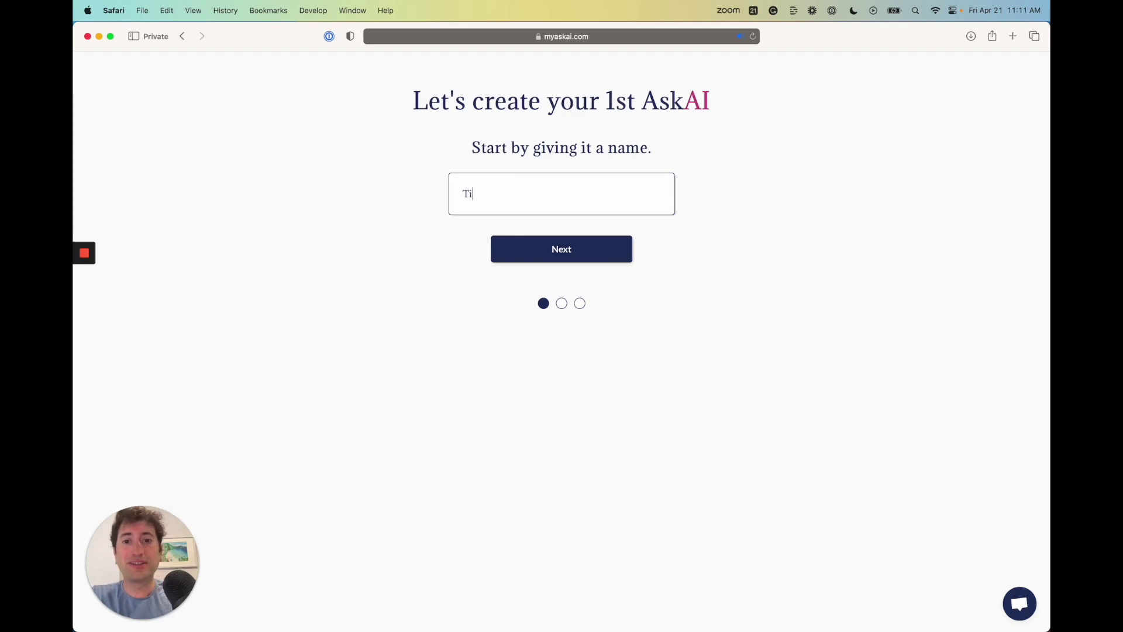
text(m Ferri)
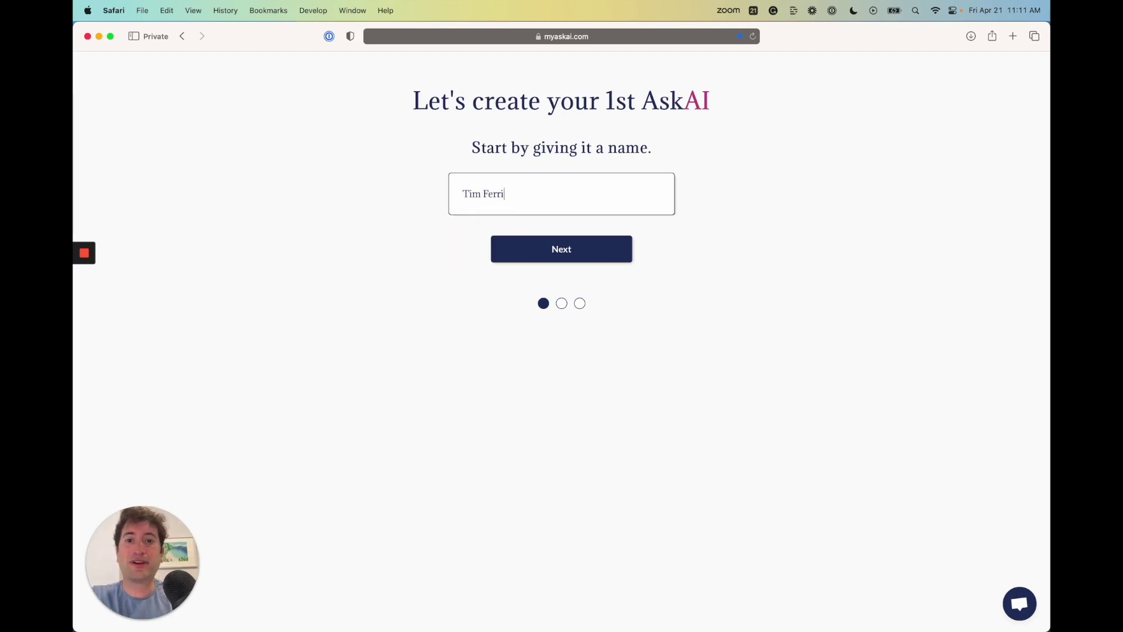
text(ss Podcast)
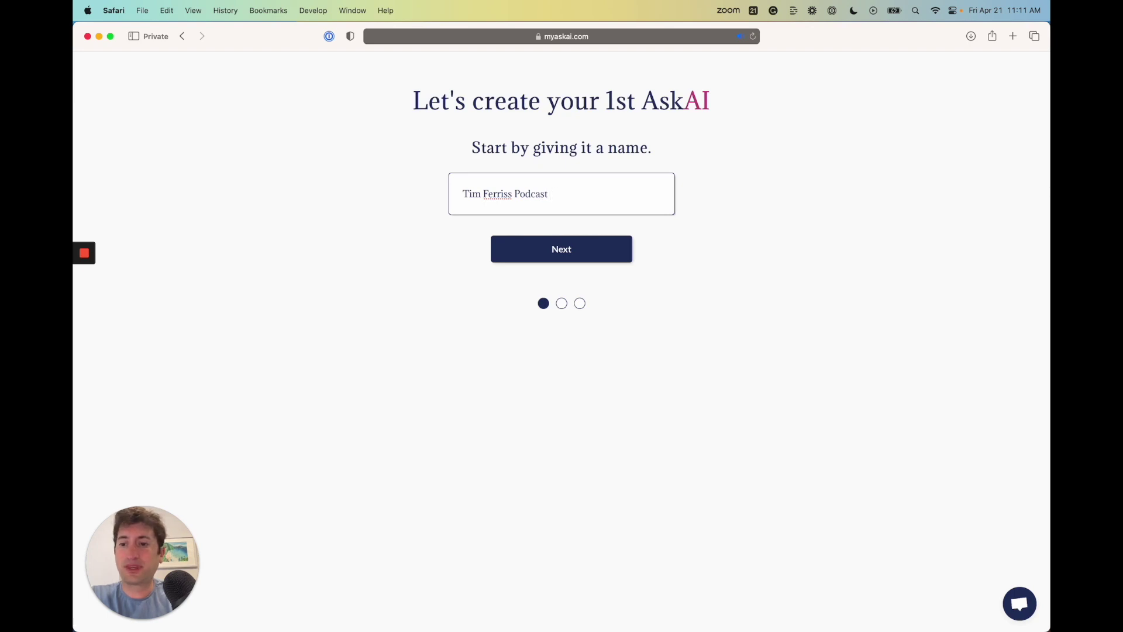
text( Episode)
click(572, 231)
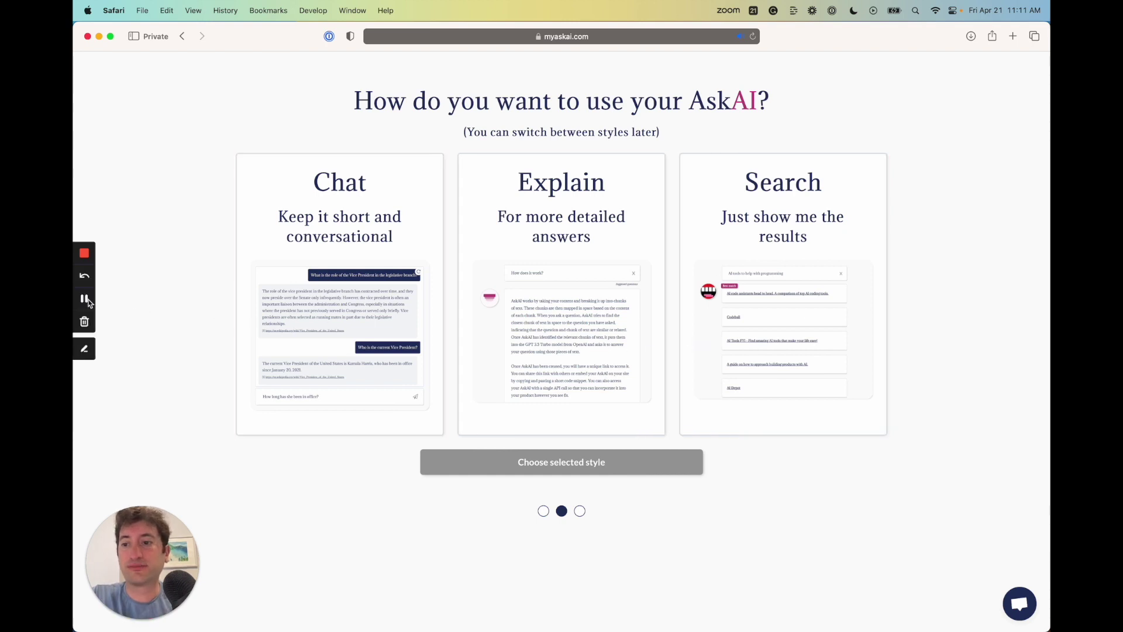
Select the Chat answer style and confirm it
click(84, 301)
click(207, 345)
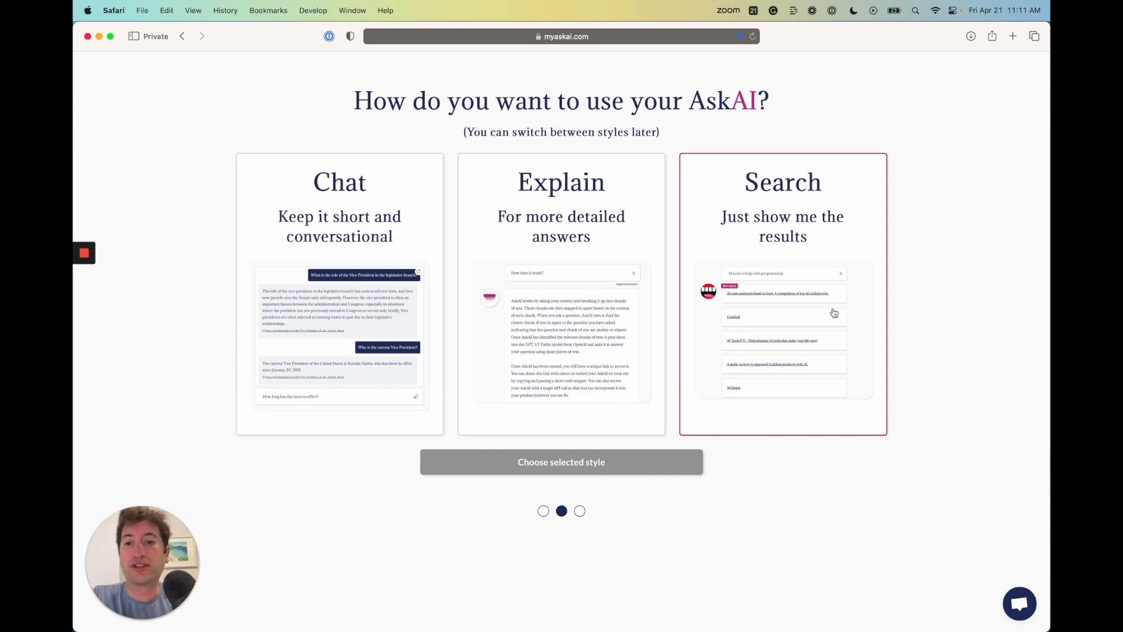
click(296, 266)
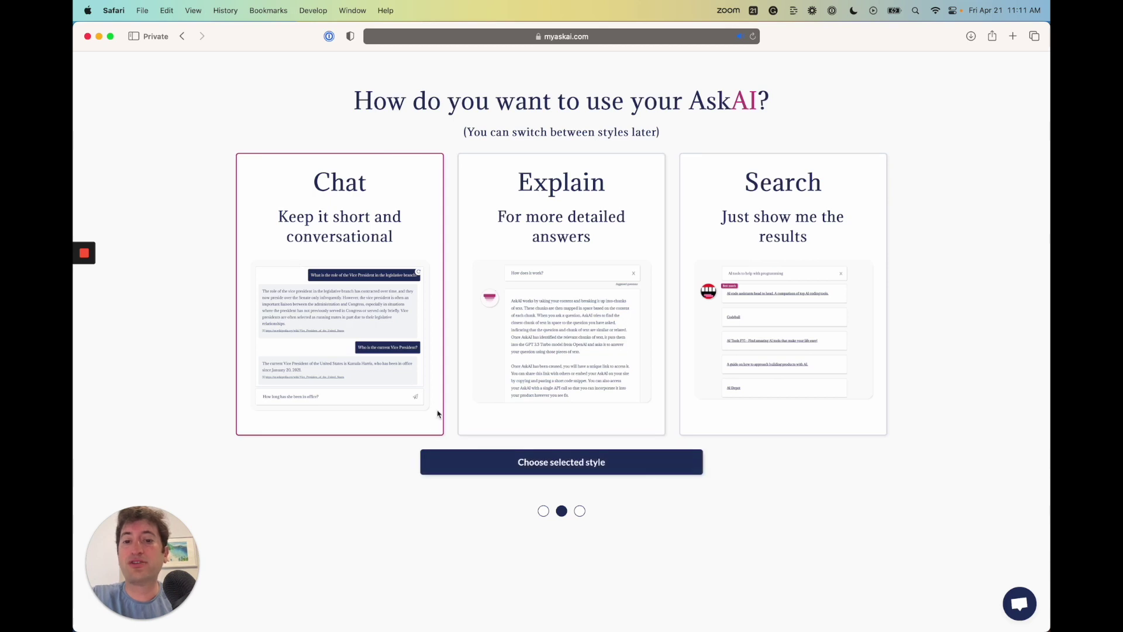
click(494, 468)
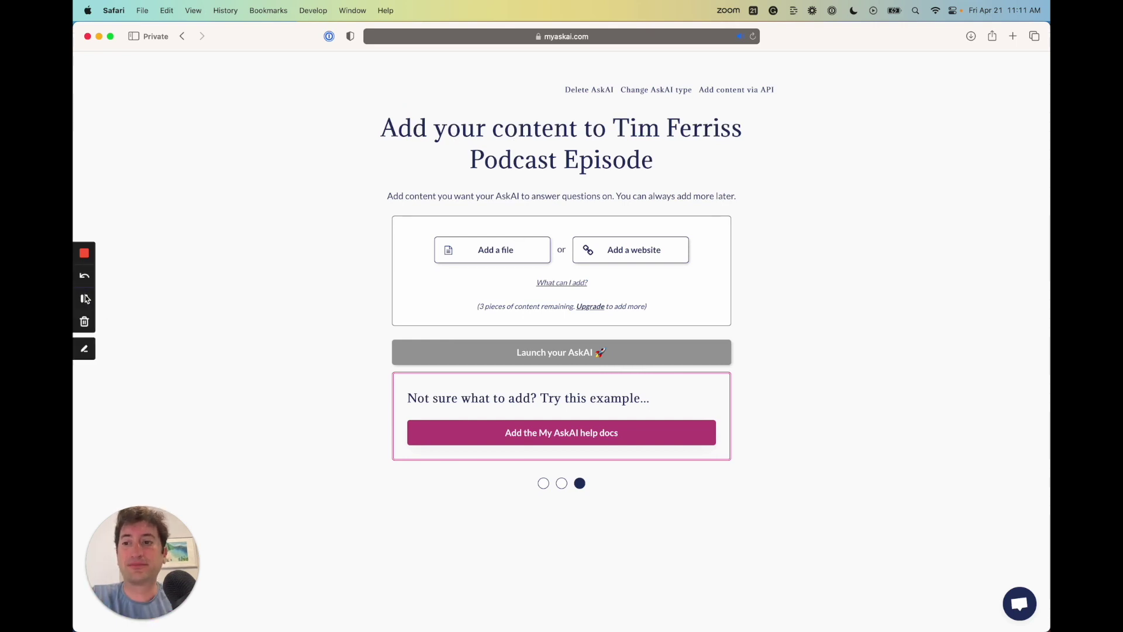
click(83, 300)
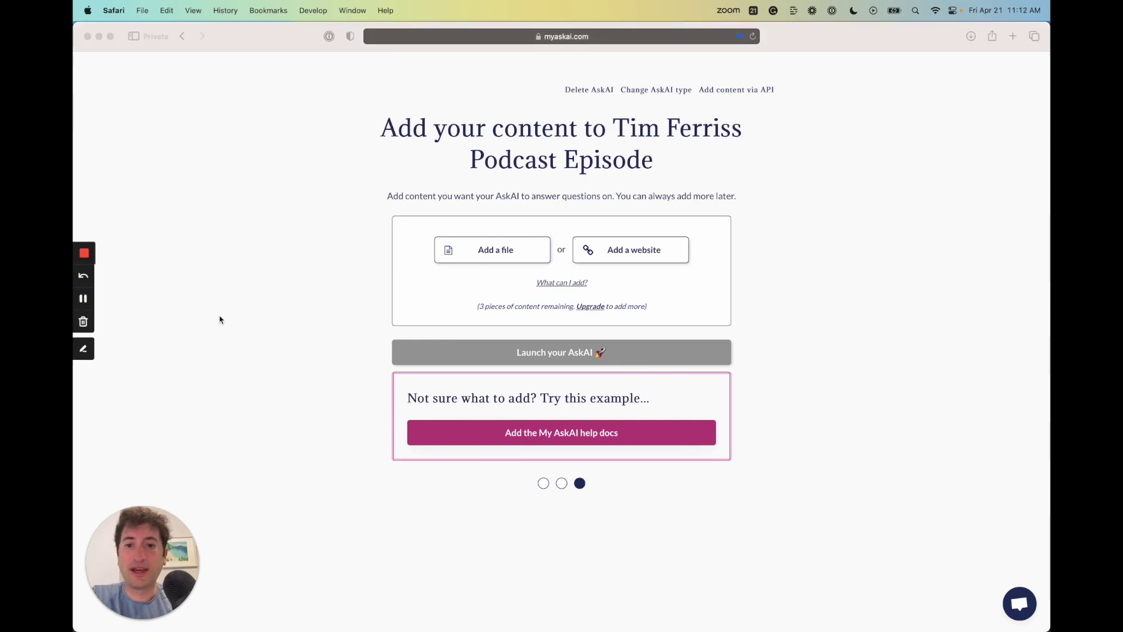
click(489, 311)
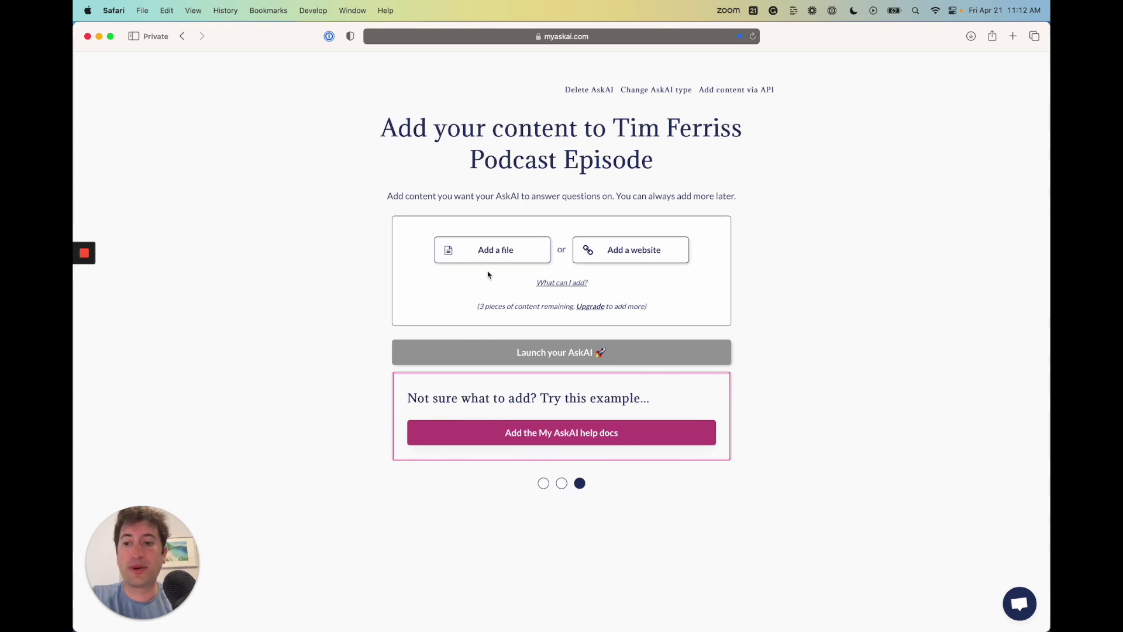
Browse down the Tim Ferriss blog's episode transcript list
click(83, 296)
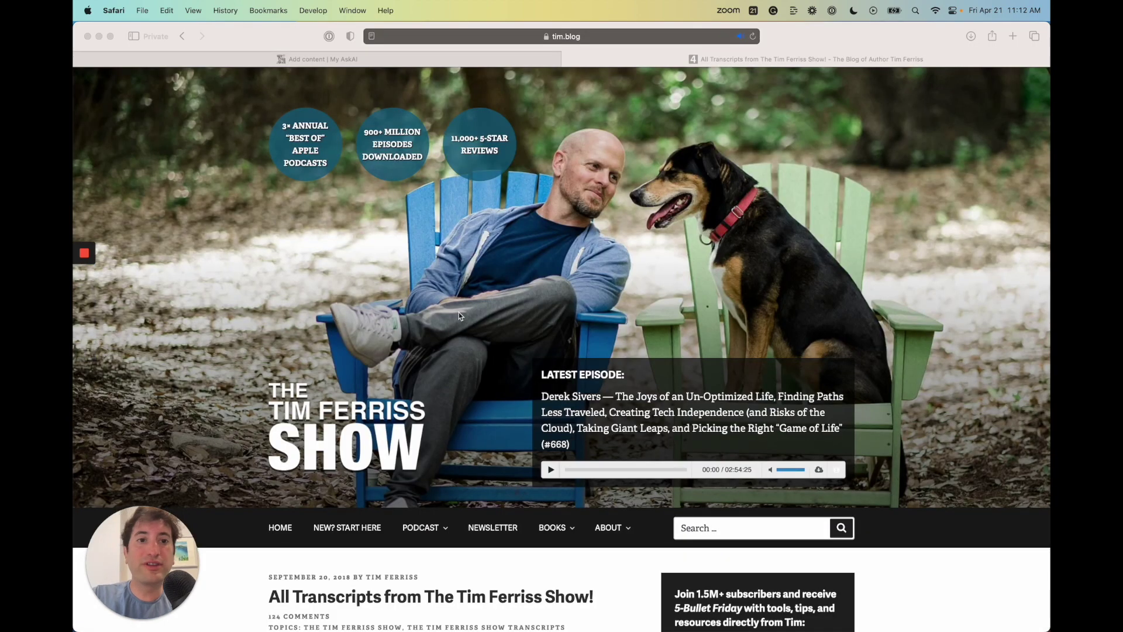
scroll(629, 266, down, 2)
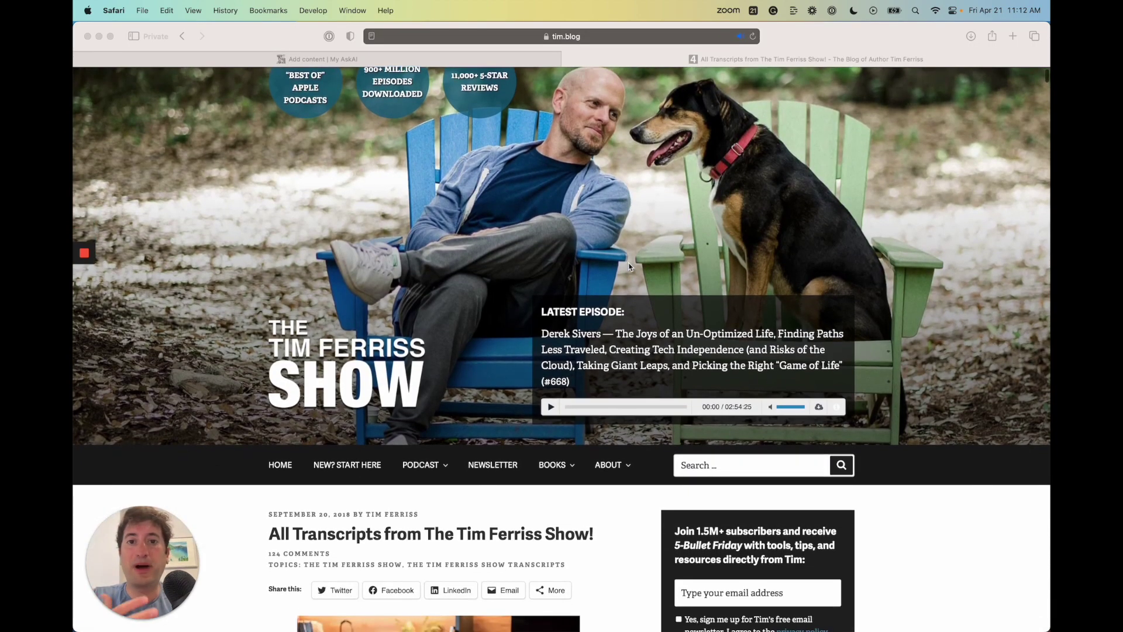
scroll(450, 302, down, 5)
scroll(451, 302, down, 5)
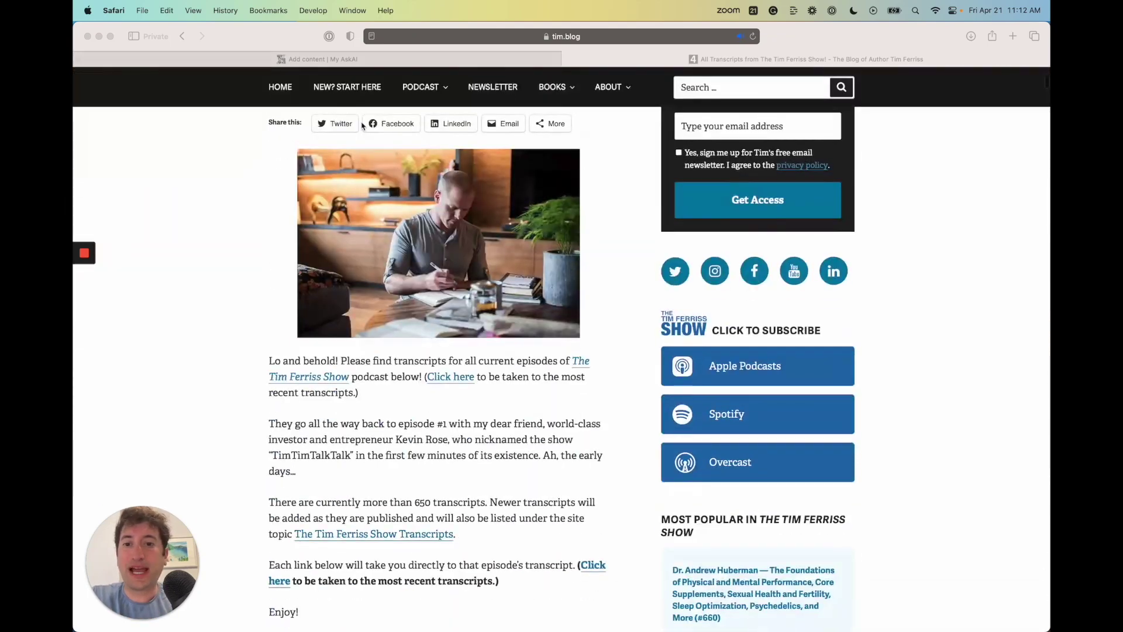
scroll(361, 290, down, 10)
scroll(338, 345, down, 15)
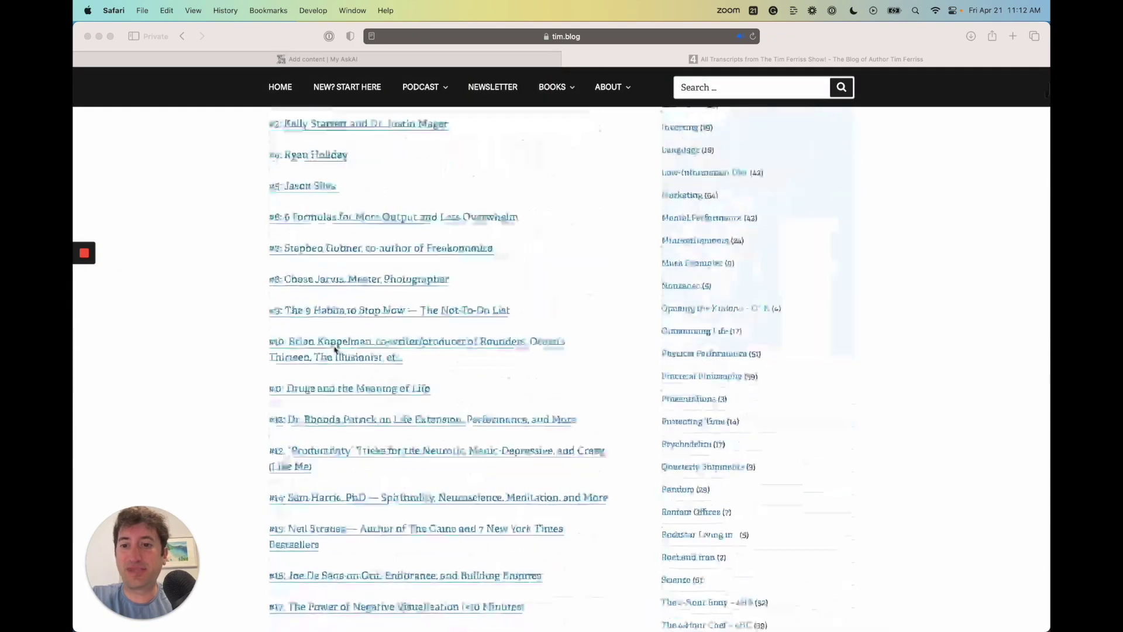
scroll(360, 393, up, 15)
scroll(348, 408, down, 20)
scroll(347, 408, down, 20)
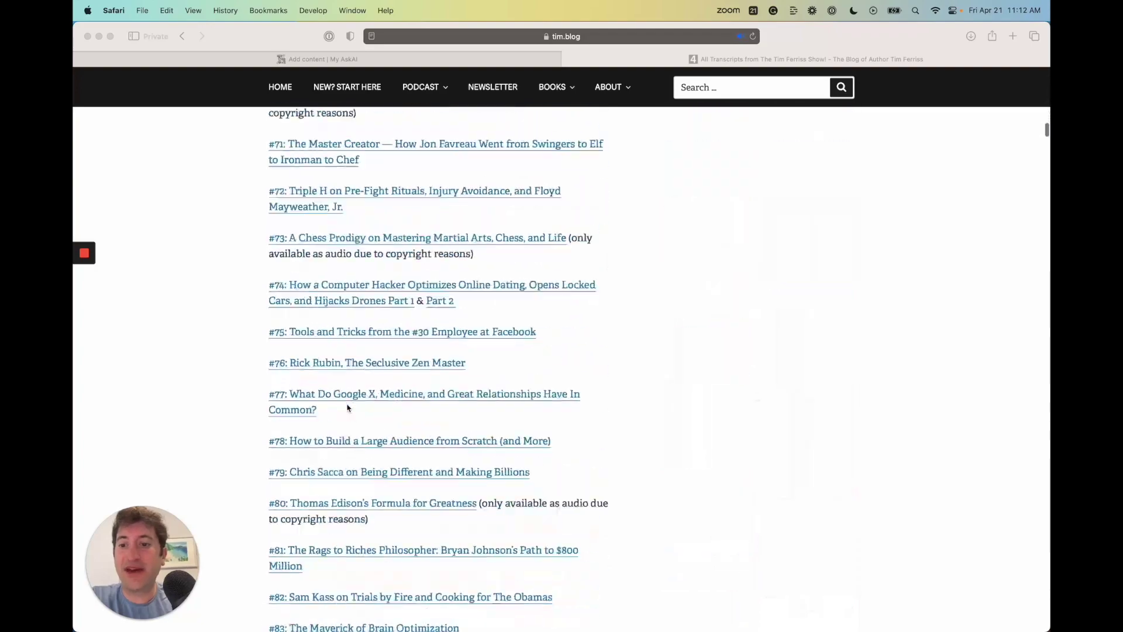
scroll(348, 408, down, 20)
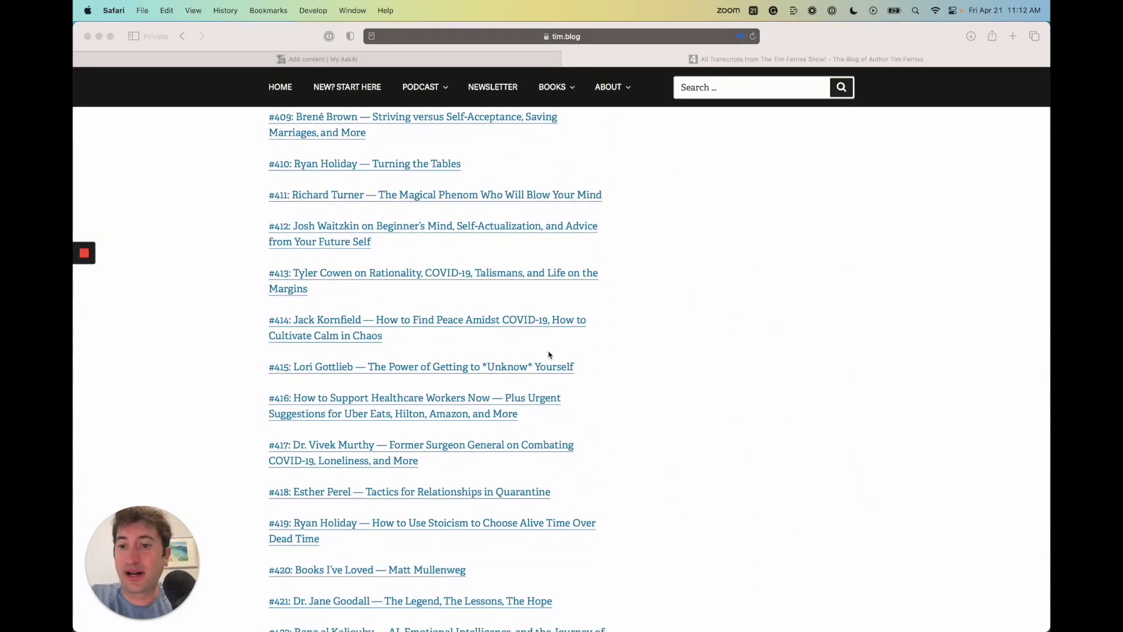
scroll(548, 354, down, 20)
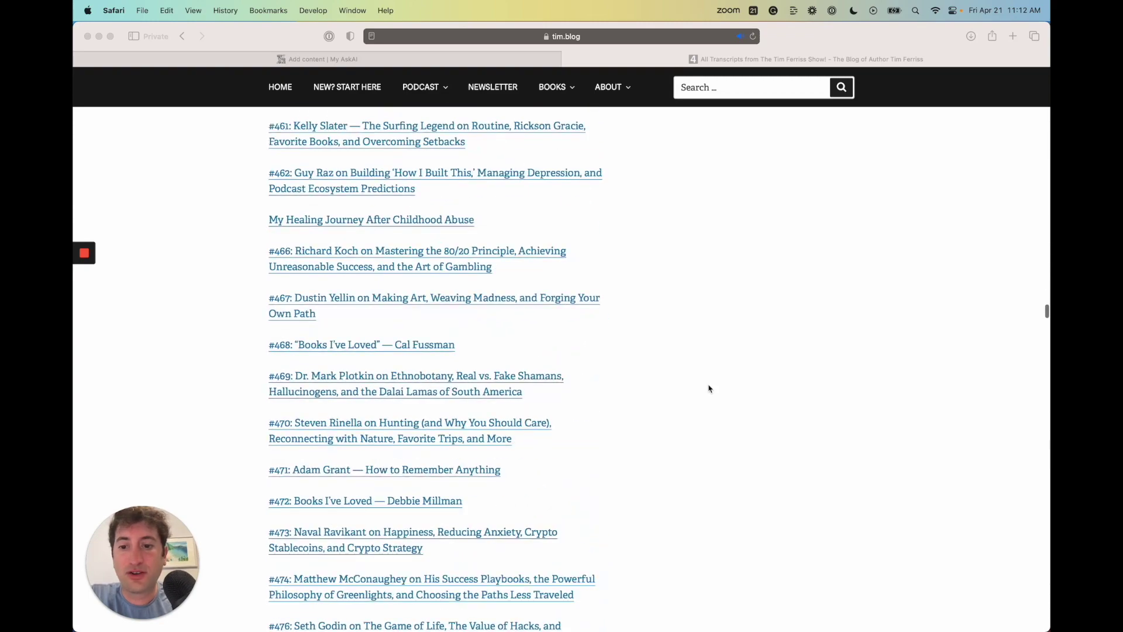
scroll(574, 393, down, 20)
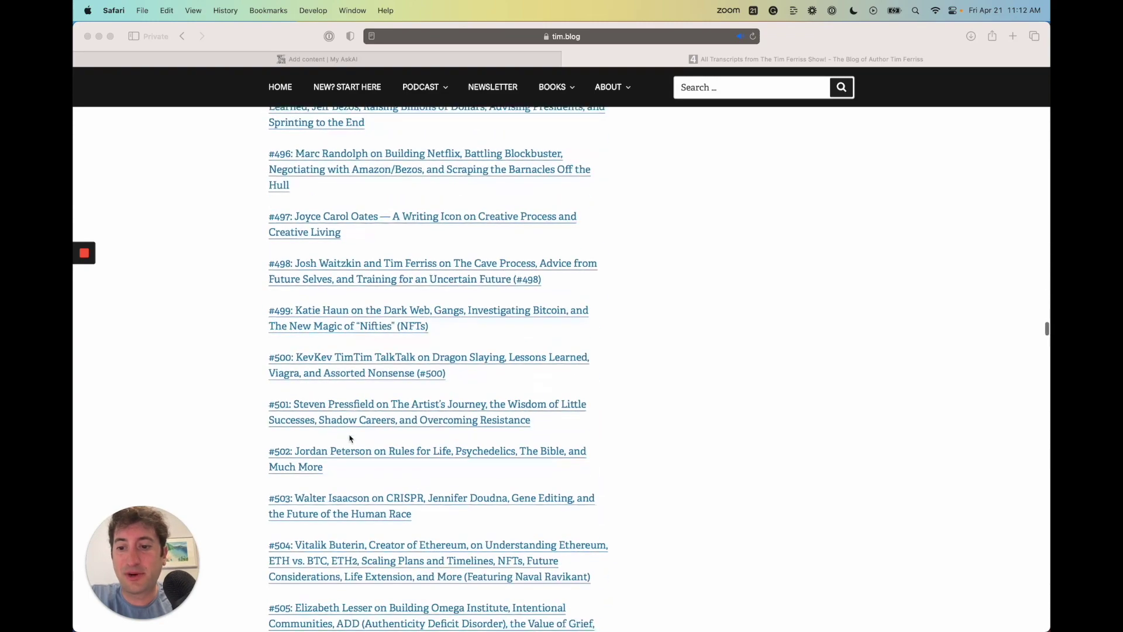
scroll(739, 348, down, 15)
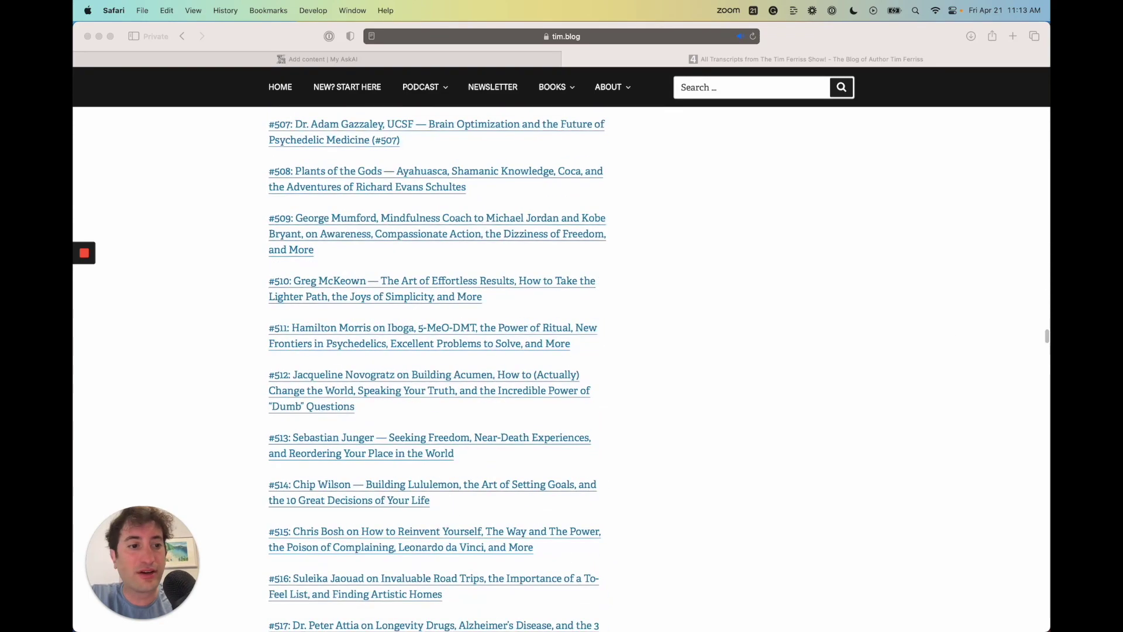
Find 'andrew hu' on the page, open the #521 transcript and copy its URL
click(732, 408)
key(super+f)
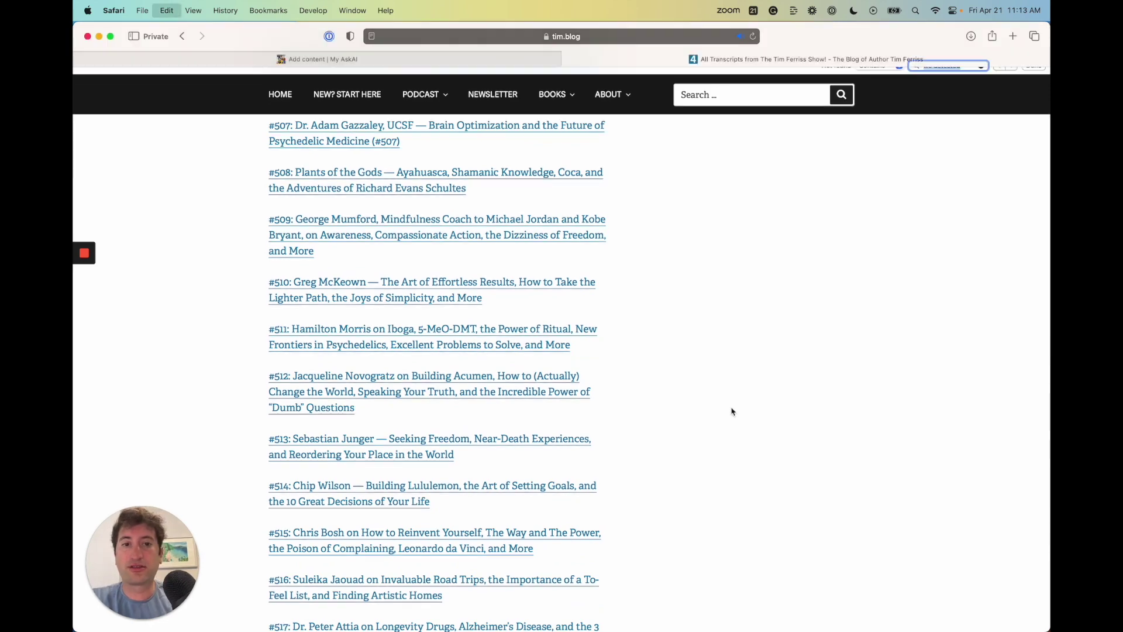
text(andrew hu)
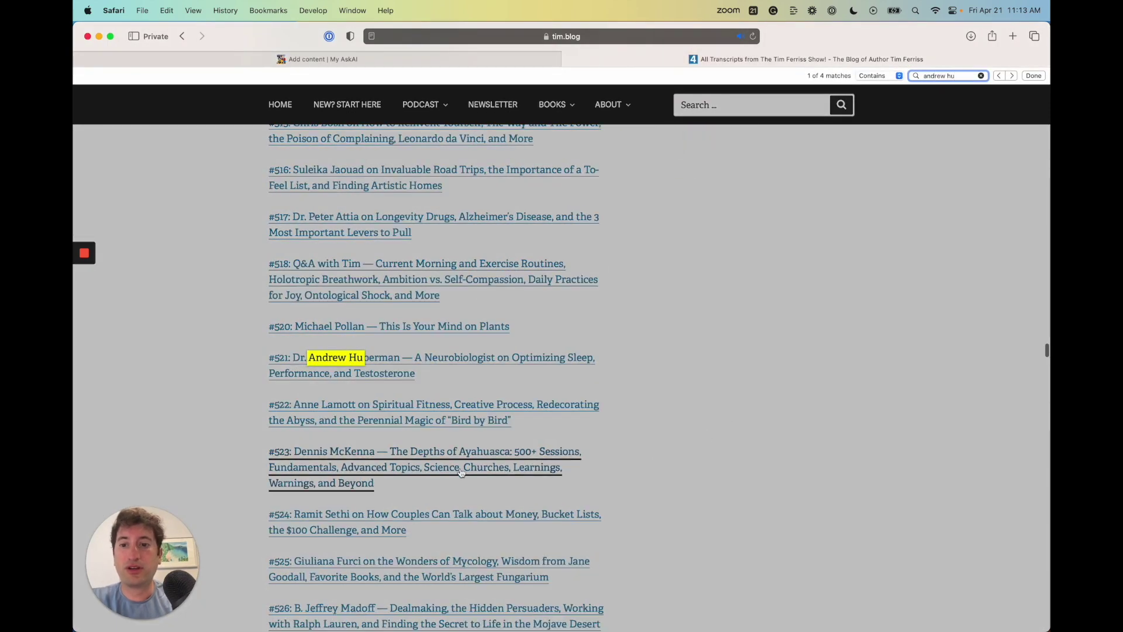
click(410, 362)
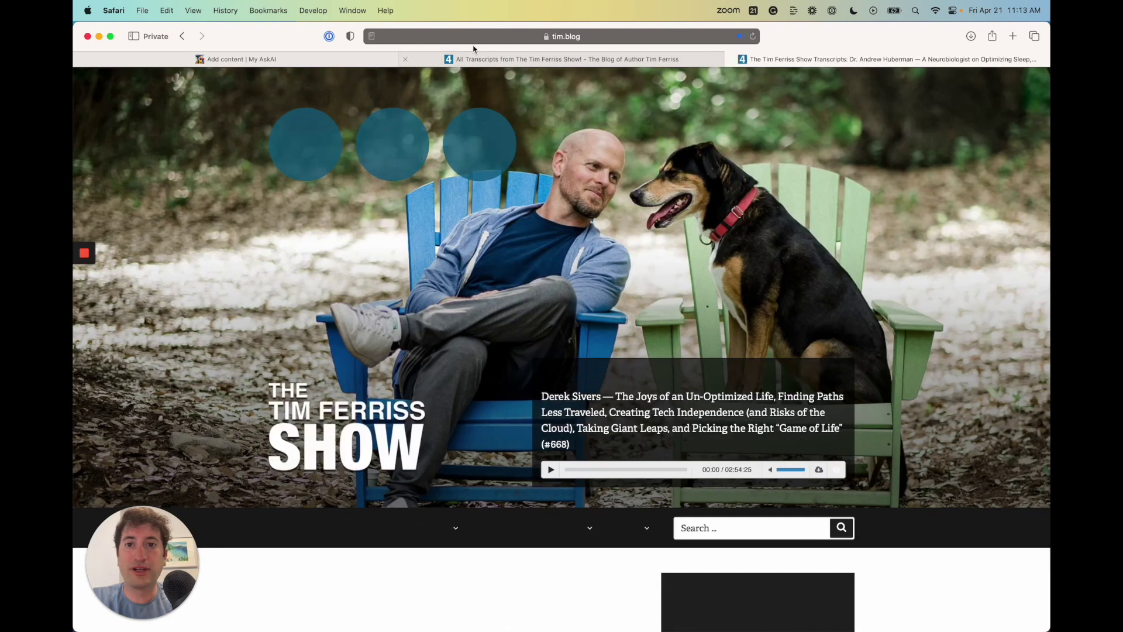
click(464, 36)
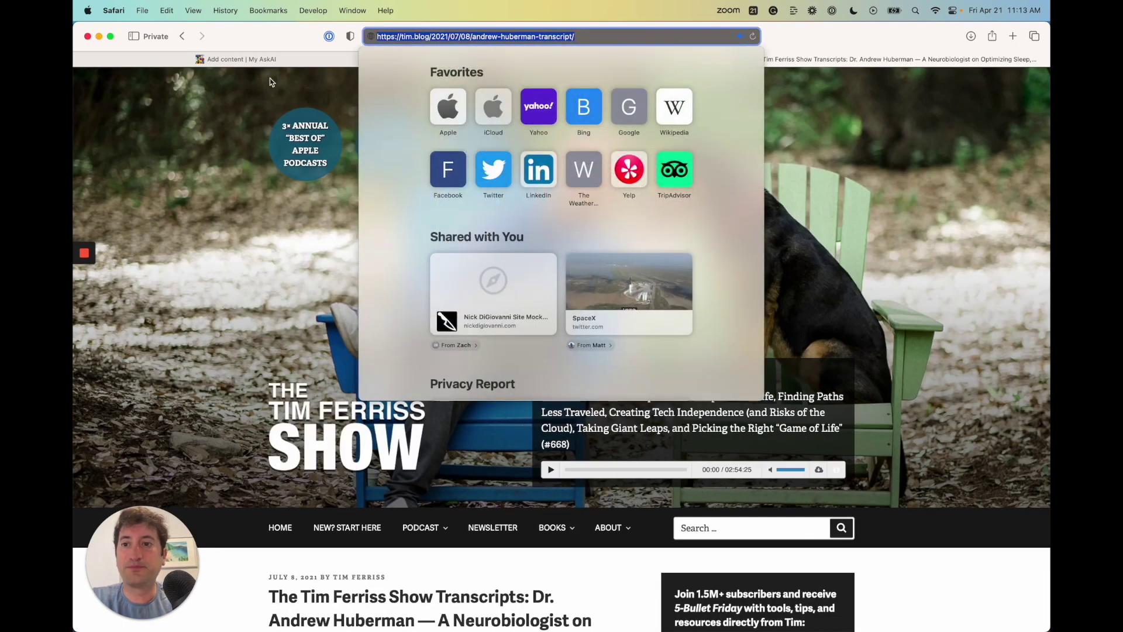
click(281, 61)
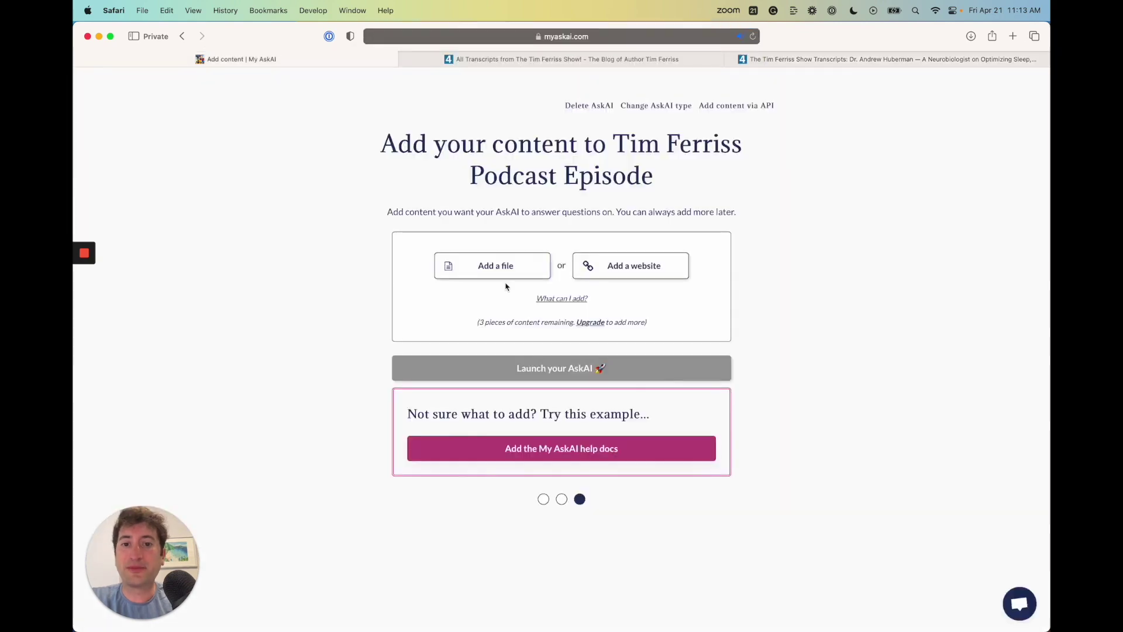
Add the Huberman transcript URL as a single link and check it
click(633, 274)
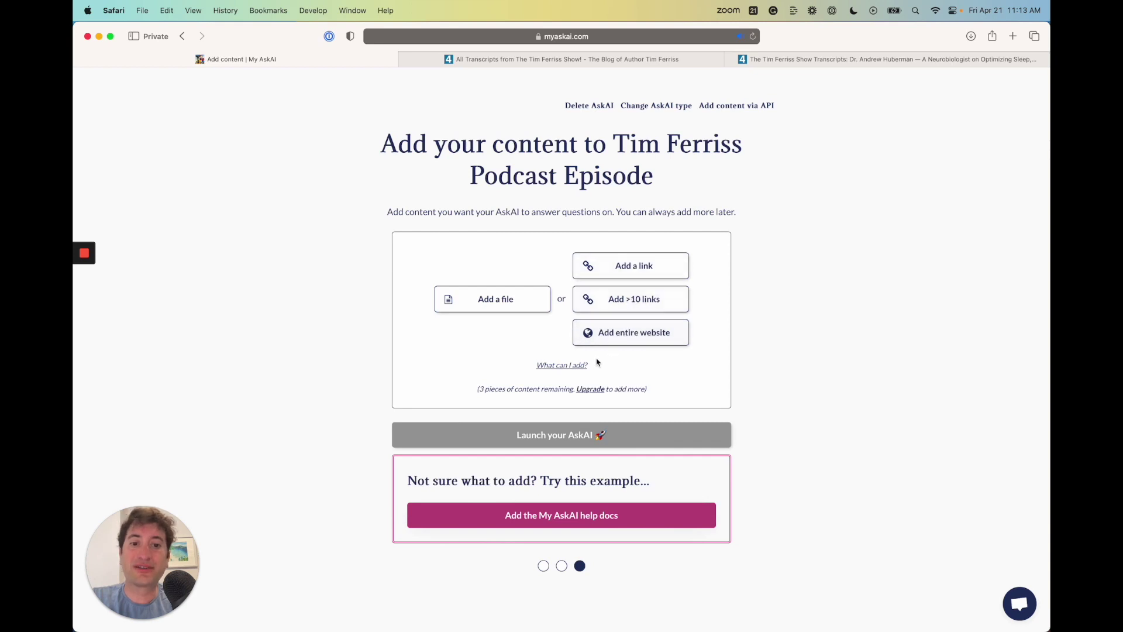
click(622, 265)
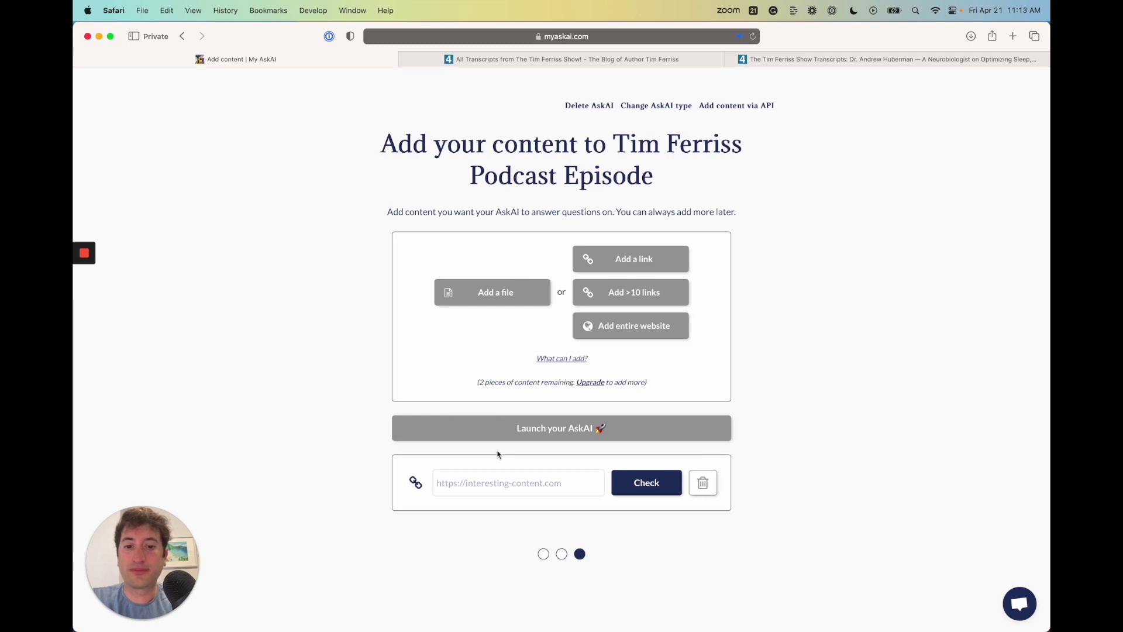
click(494, 489)
key(super+v)
click(495, 508)
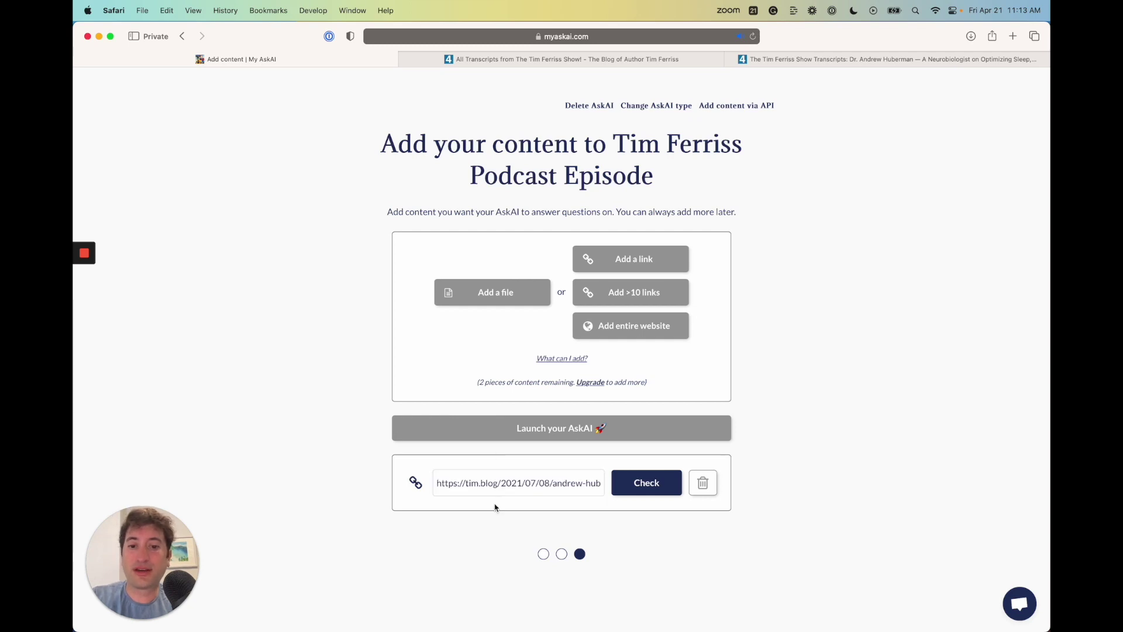
mouse_move(503, 482)
mouse_down()
mouse_move(603, 483)
mouse_move(451, 482)
mouse_move(526, 481)
mouse_up()
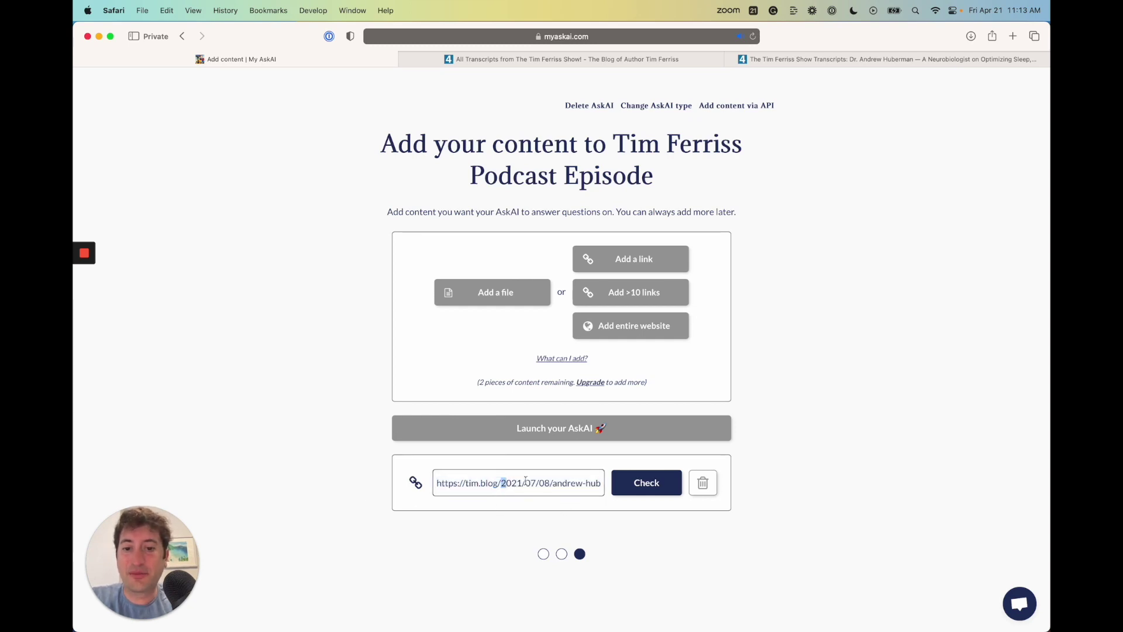
key(Return)
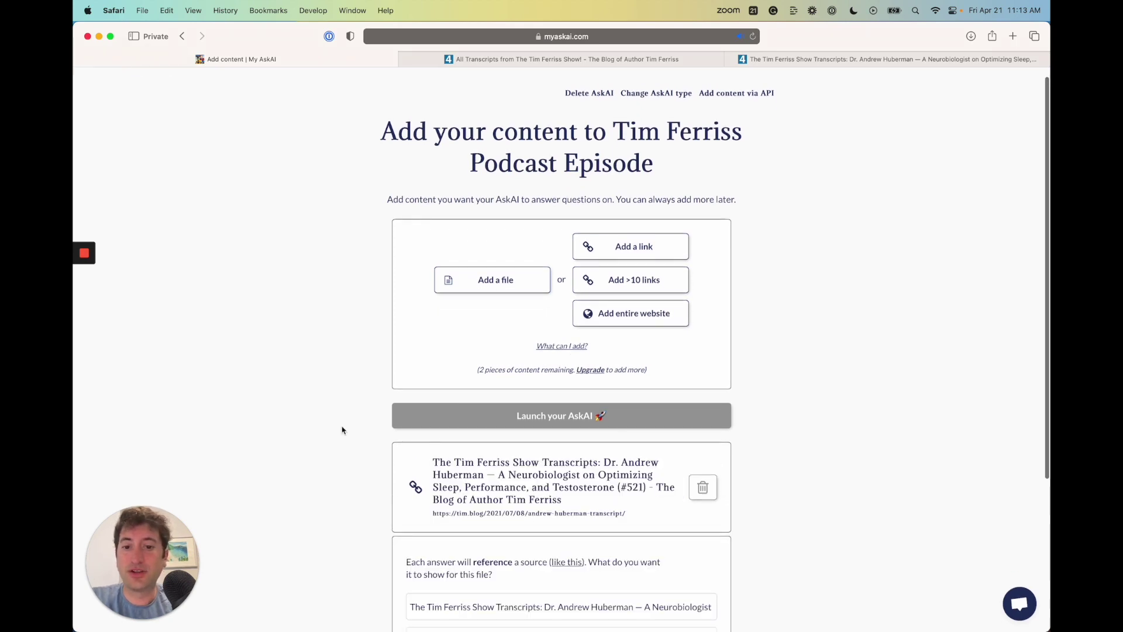
scroll(362, 421, down, 5)
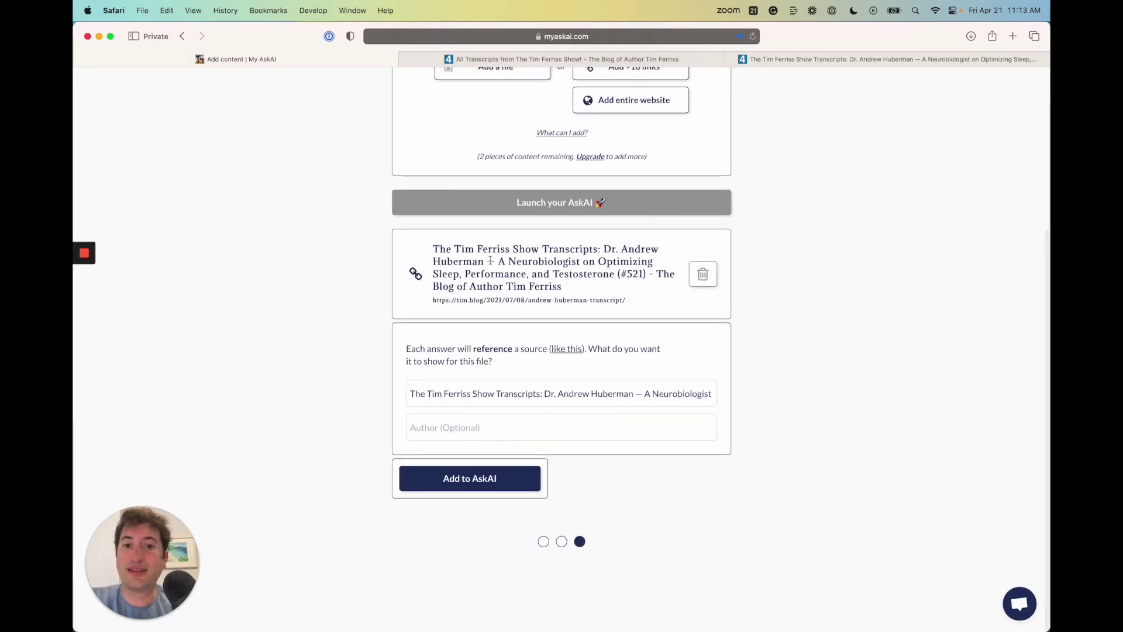
drag(504, 393, 820, 419)
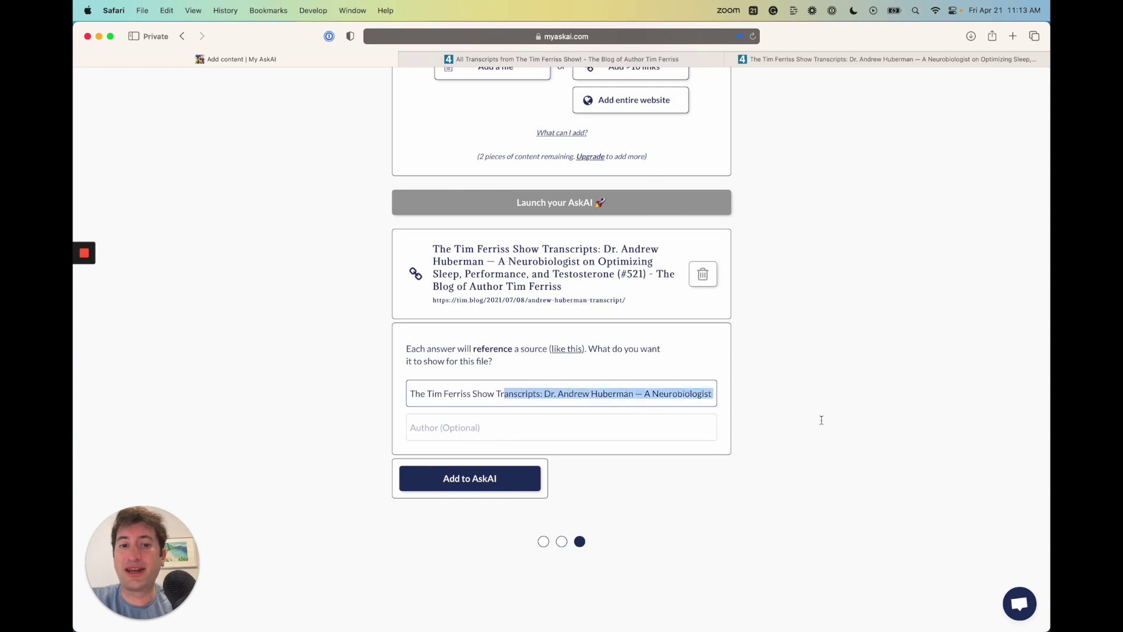
drag(409, 393, 889, 390)
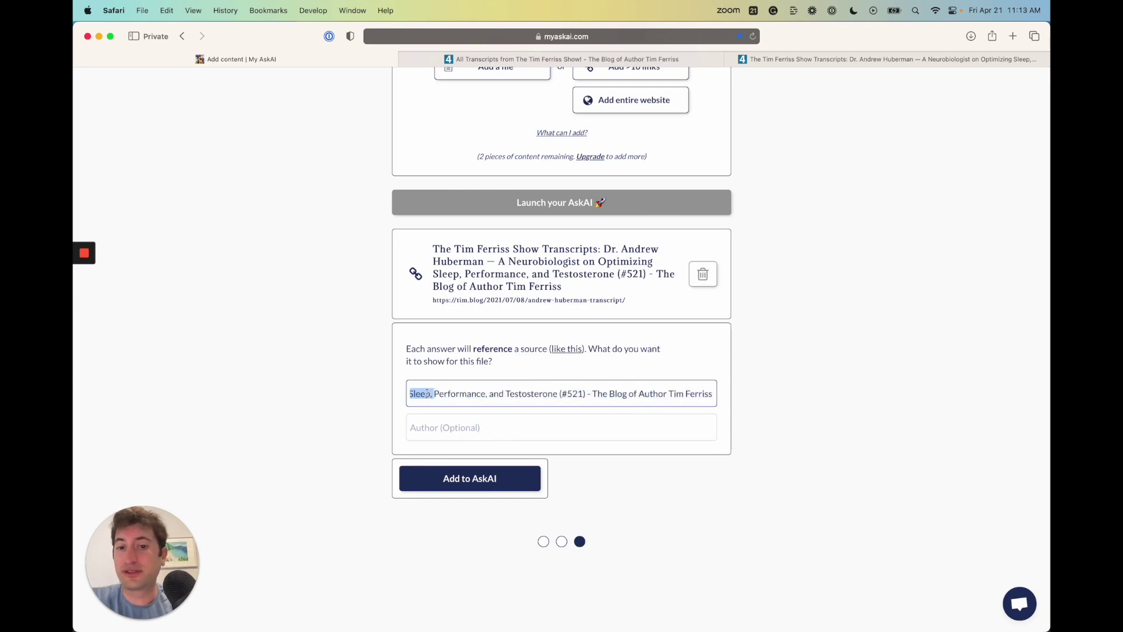
drag(427, 393, 366, 388)
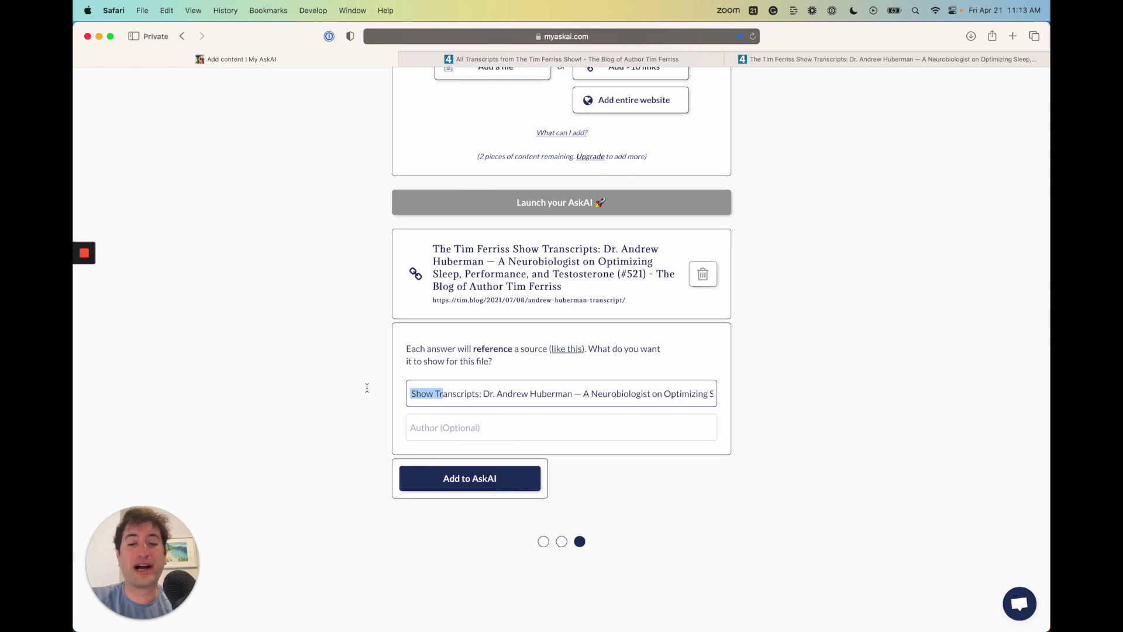
drag(495, 393, 257, 386)
scroll(513, 379, up, 1)
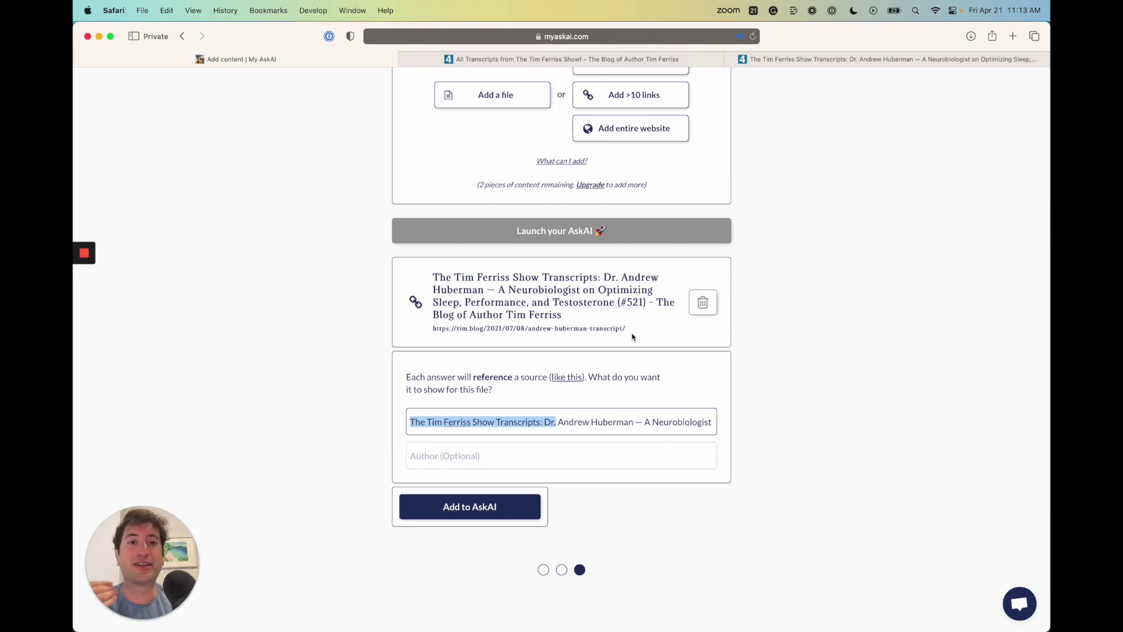
scroll(631, 353, up, 2)
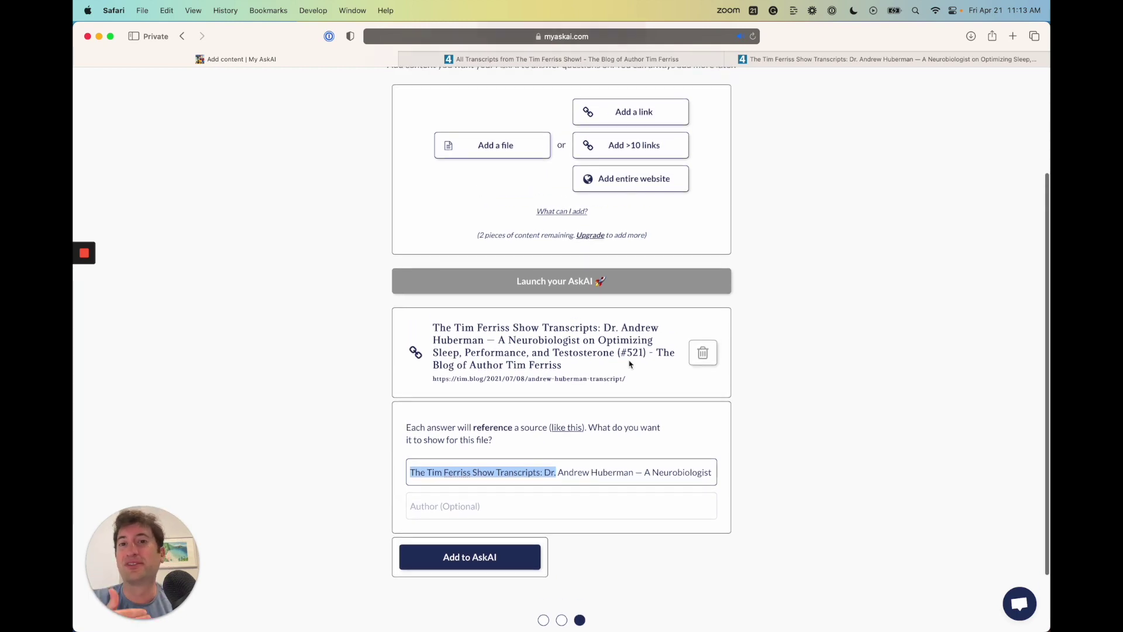
scroll(589, 414, down, 2)
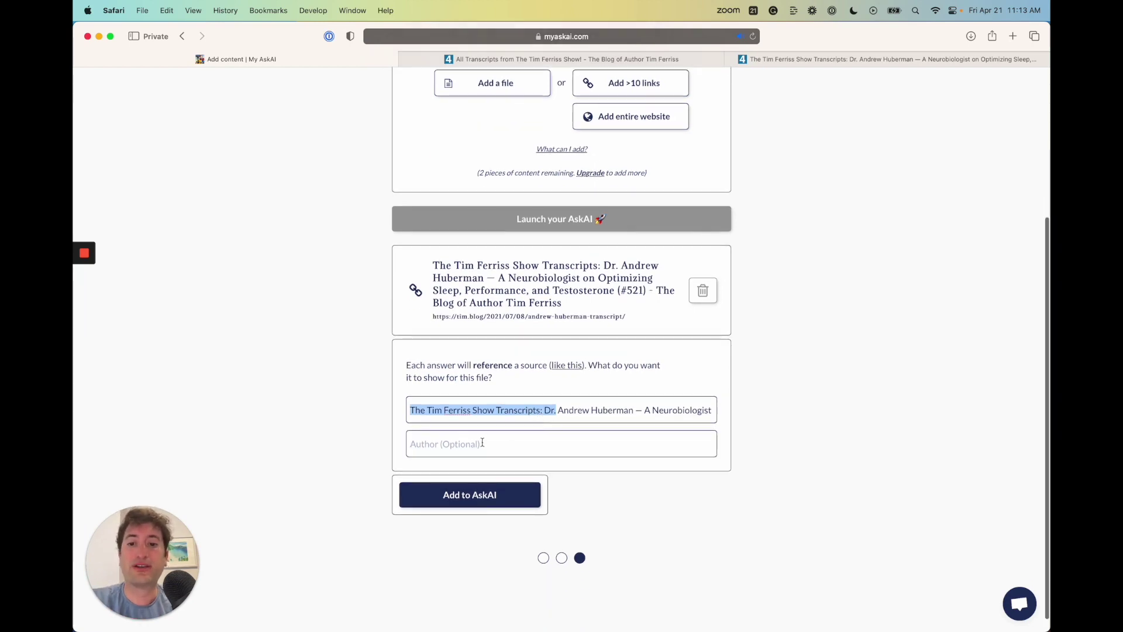
Add the Huberman transcript, let it process, then launch Tim Ferriss Podcast Episode
click(464, 497)
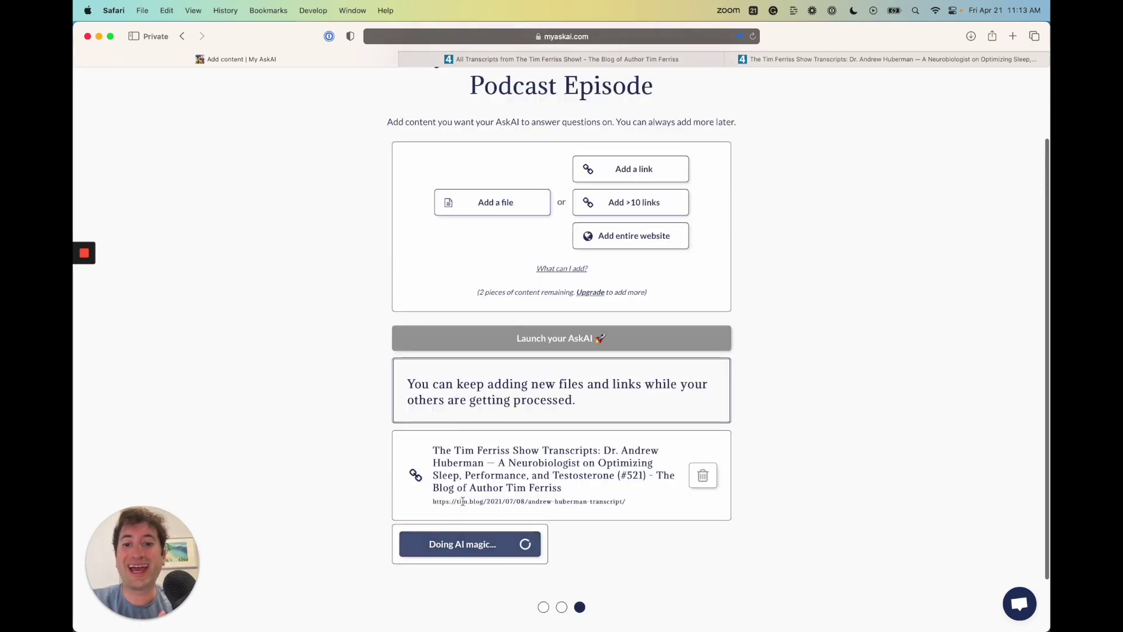
scroll(596, 321, down, 1)
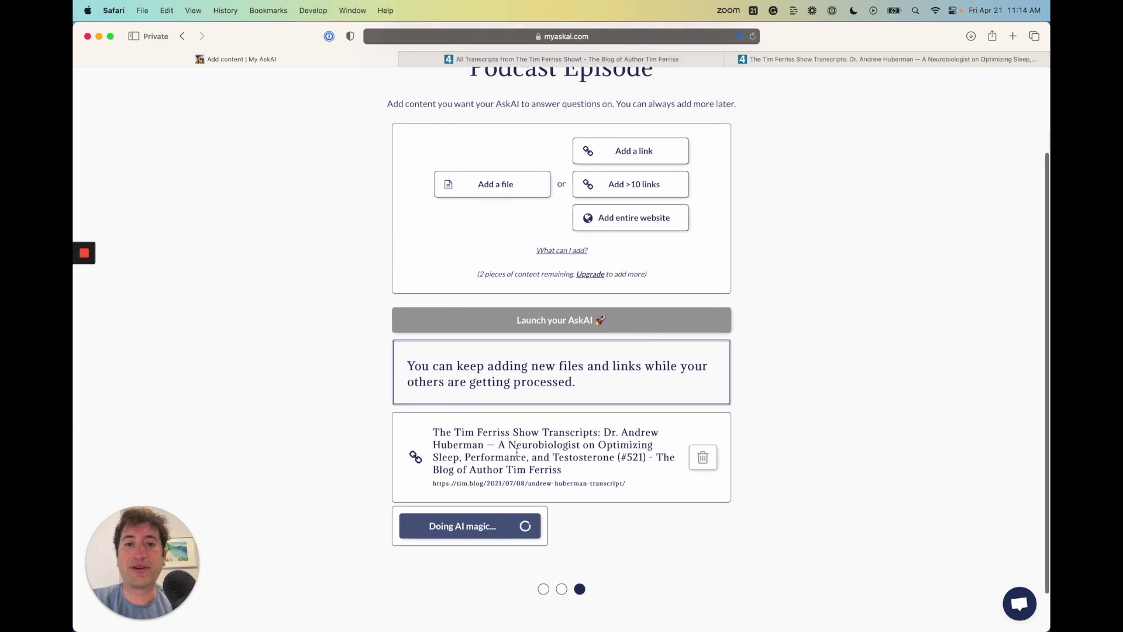
scroll(325, 421, up, 2)
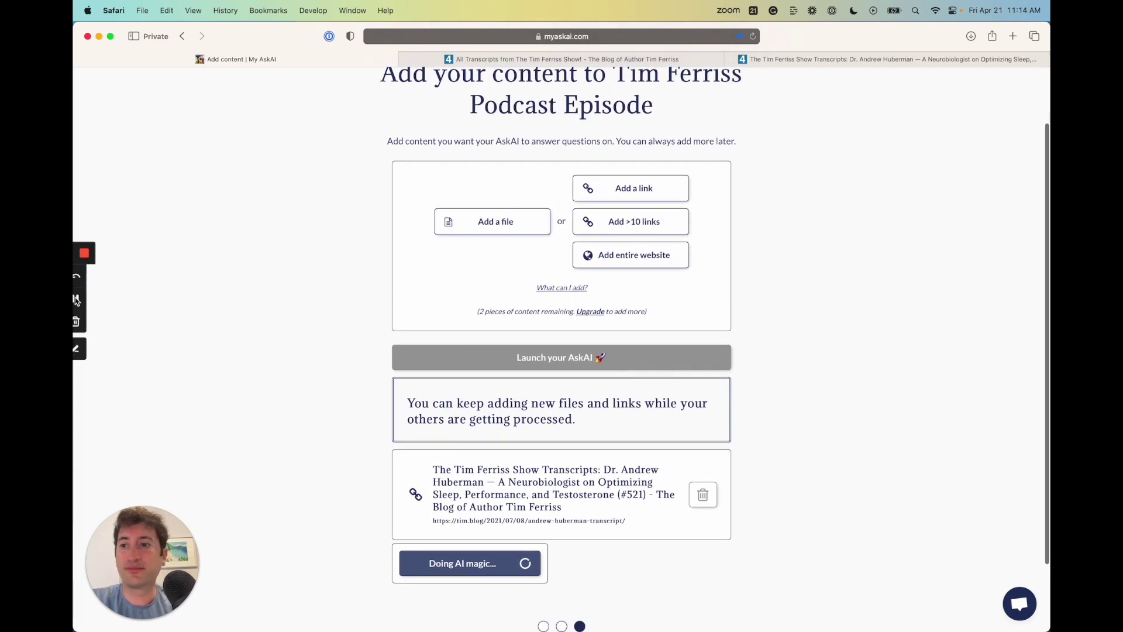
click(88, 299)
click(310, 345)
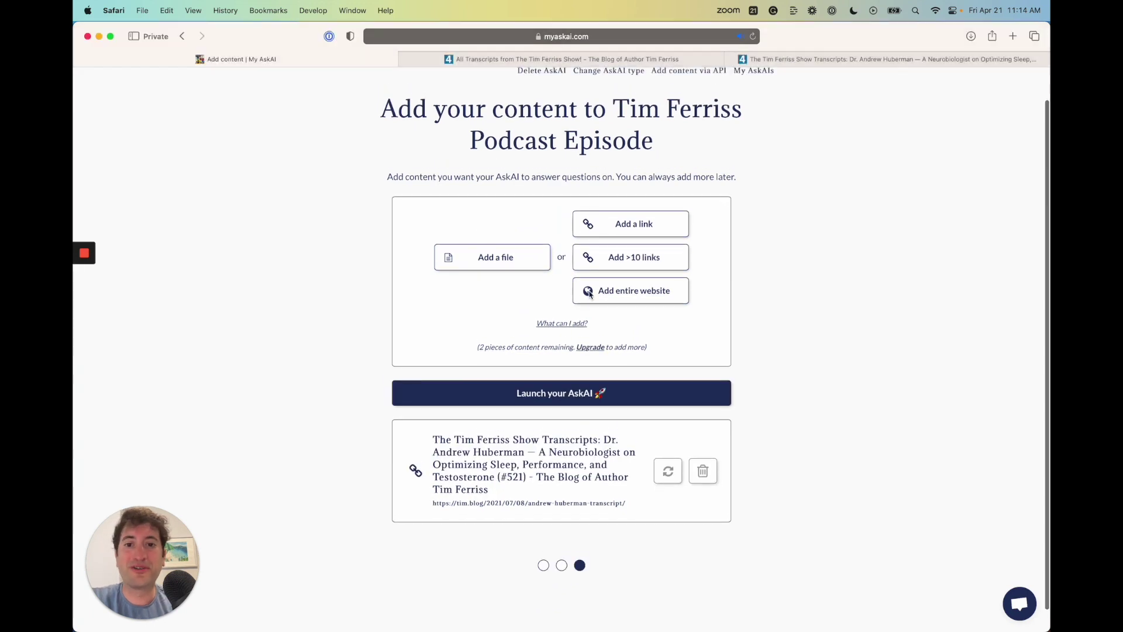
scroll(337, 326, down, 1)
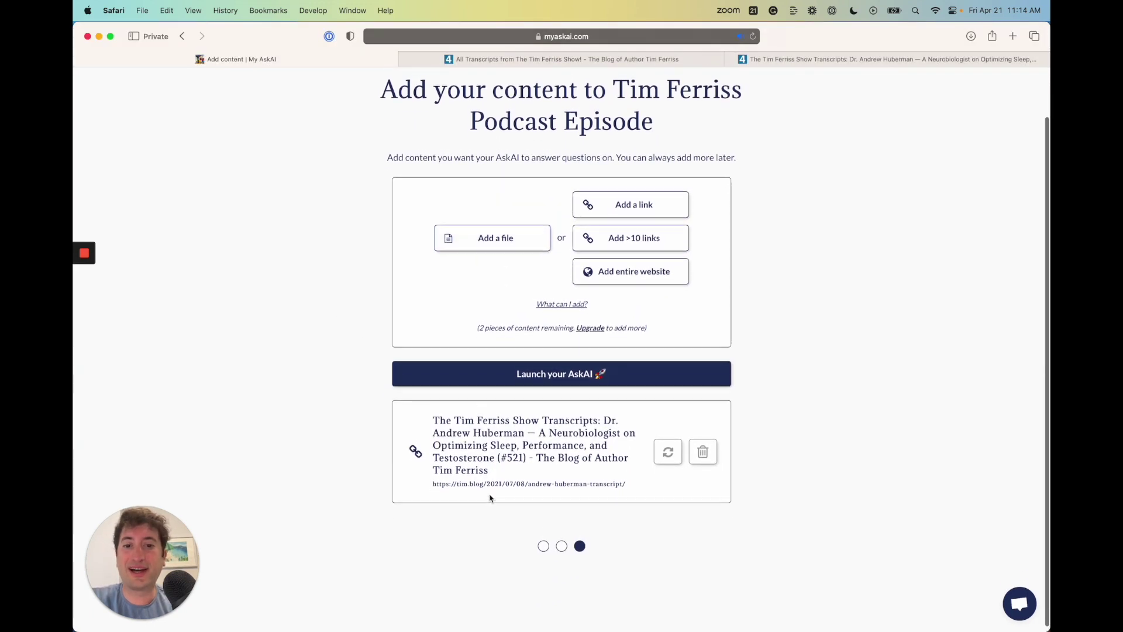
scroll(491, 495, up, 2)
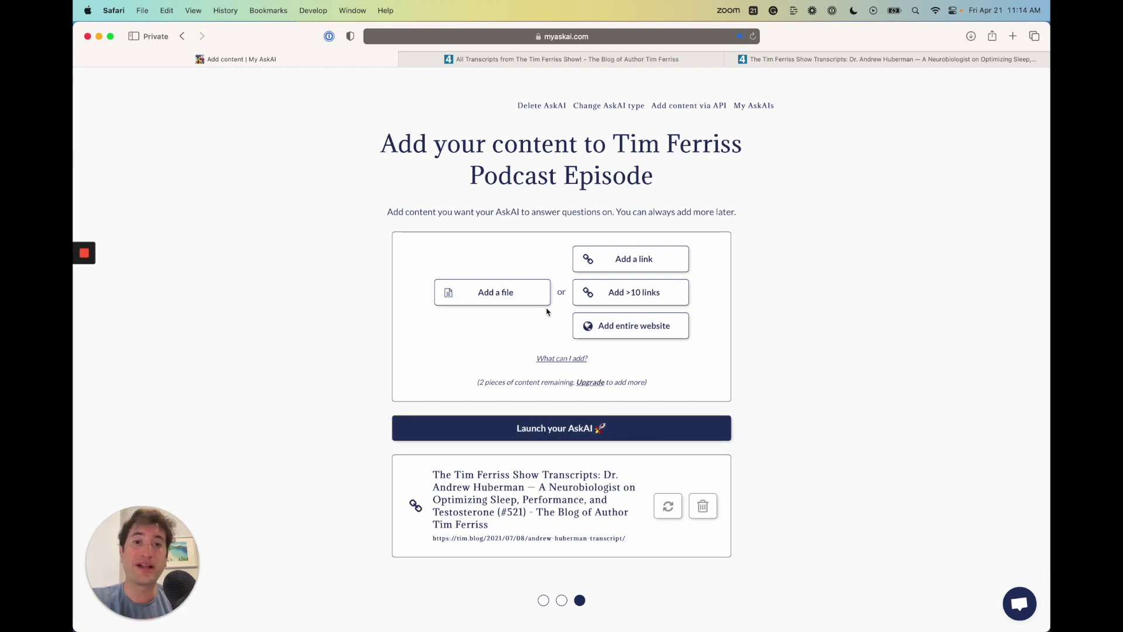
scroll(513, 382, down, 2)
click(535, 383)
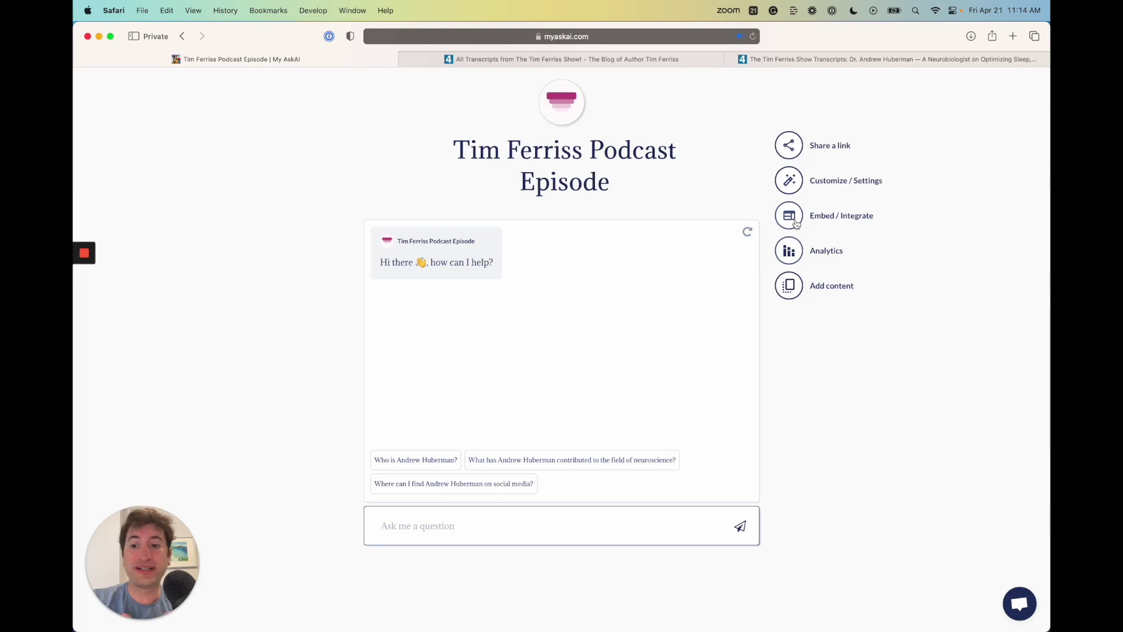
click(793, 181)
scroll(477, 317, down, 10)
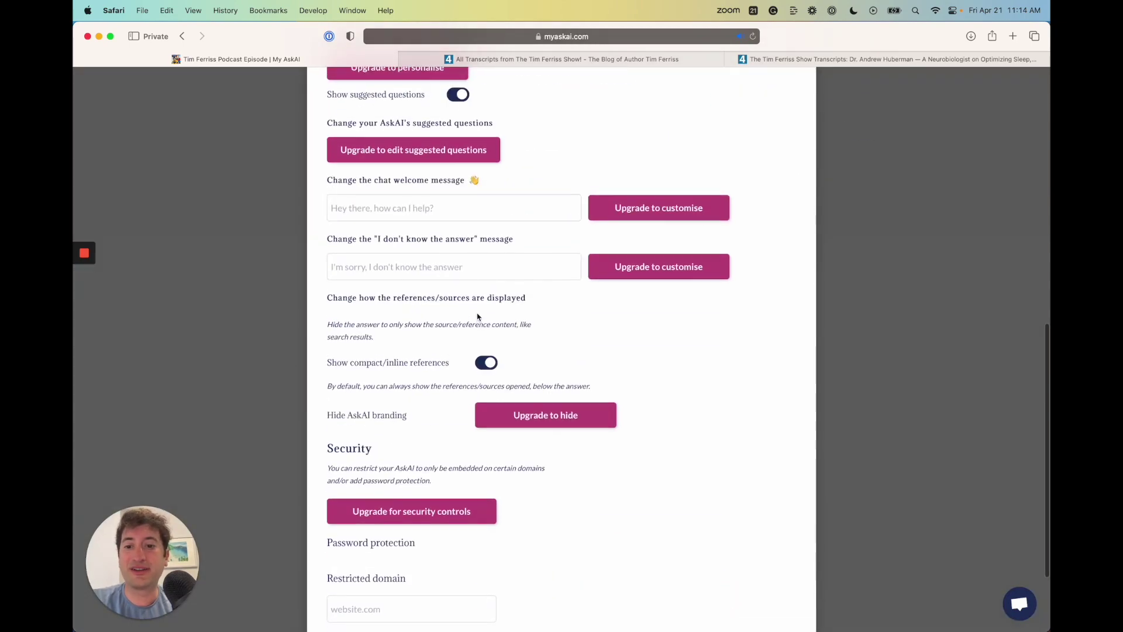
scroll(397, 420, down, 2)
scroll(398, 423, up, 4)
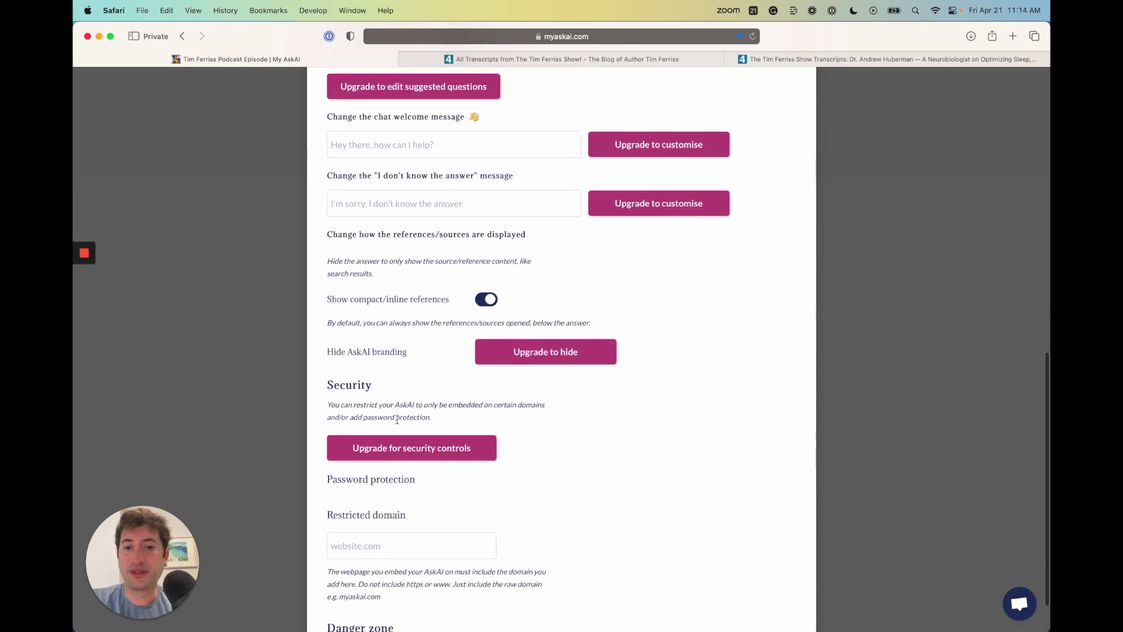
scroll(398, 350, up, 2)
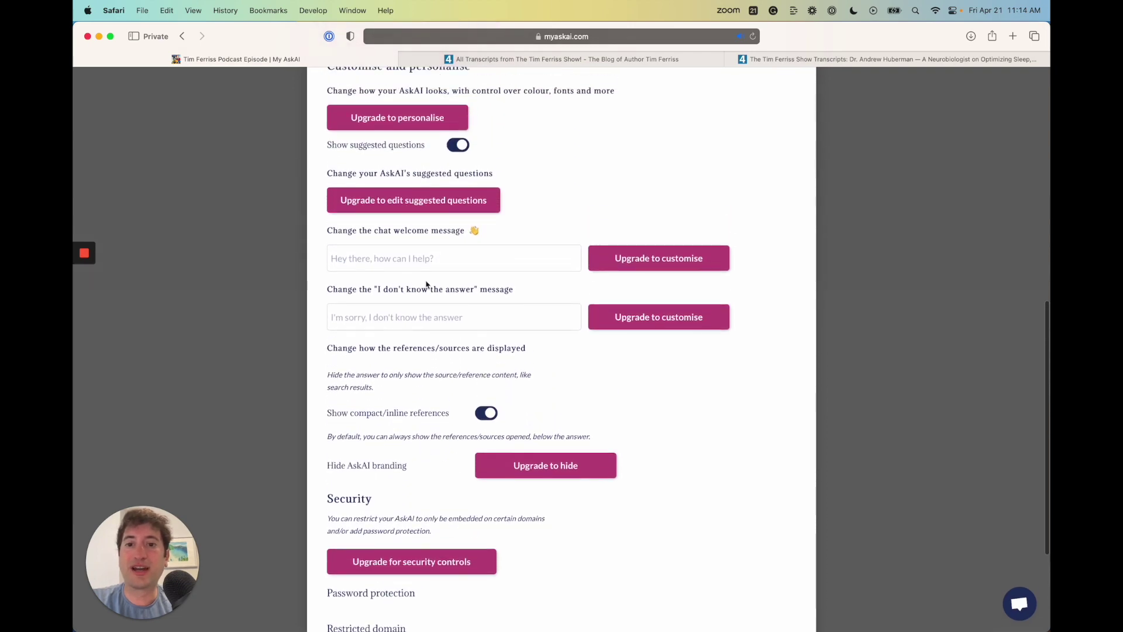
scroll(426, 285, up, 7)
scroll(409, 357, down, 6)
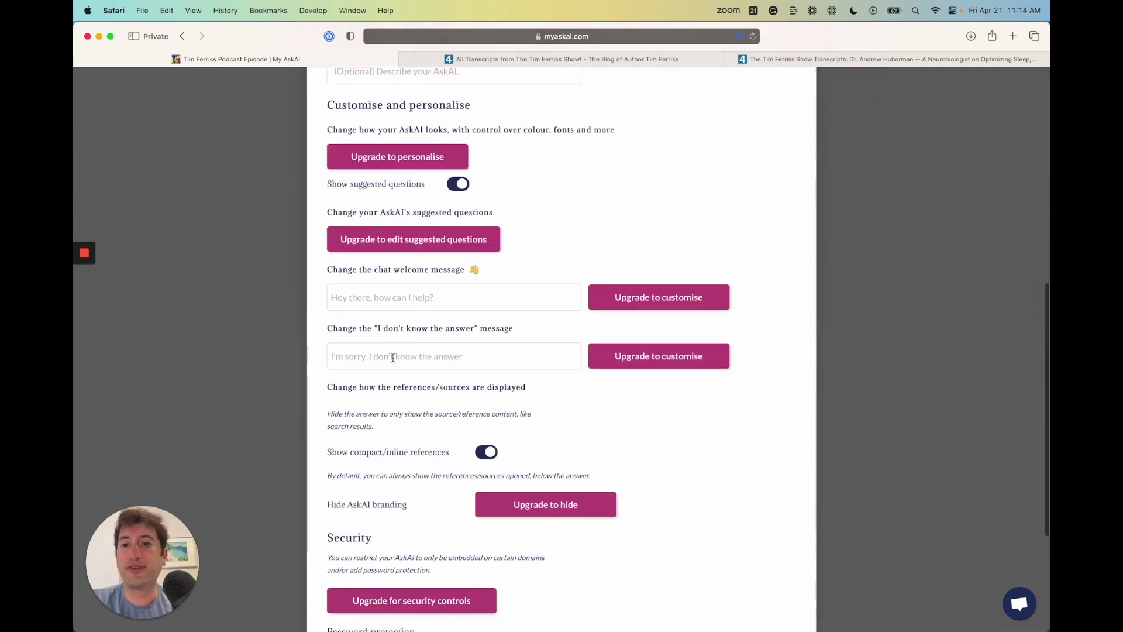
scroll(393, 358, down, 3)
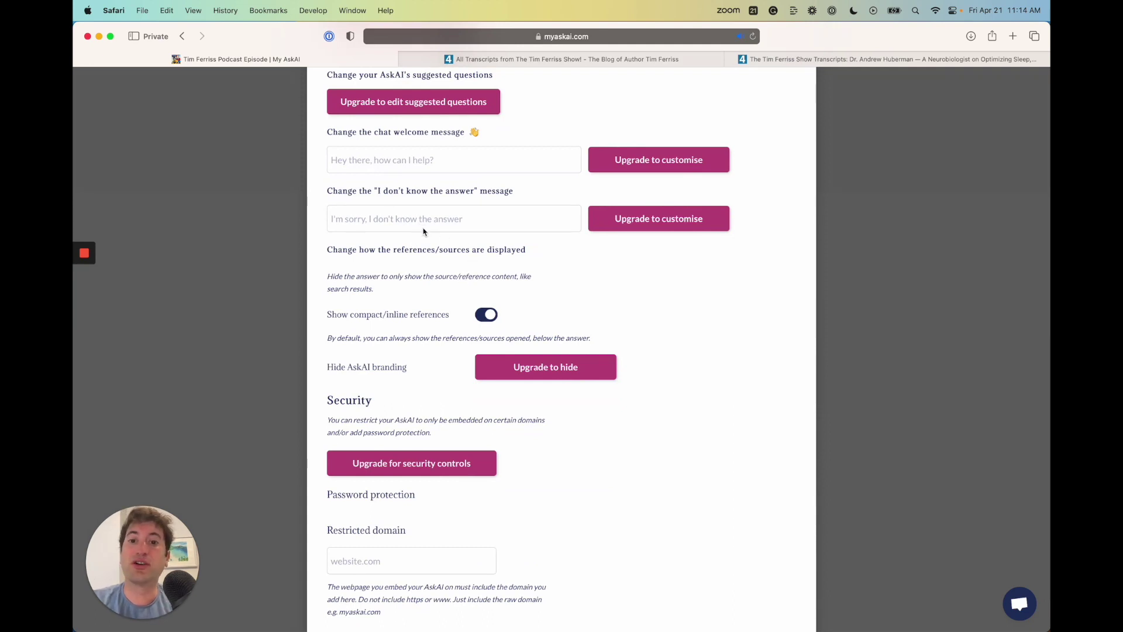
scroll(94, 299, up, 15)
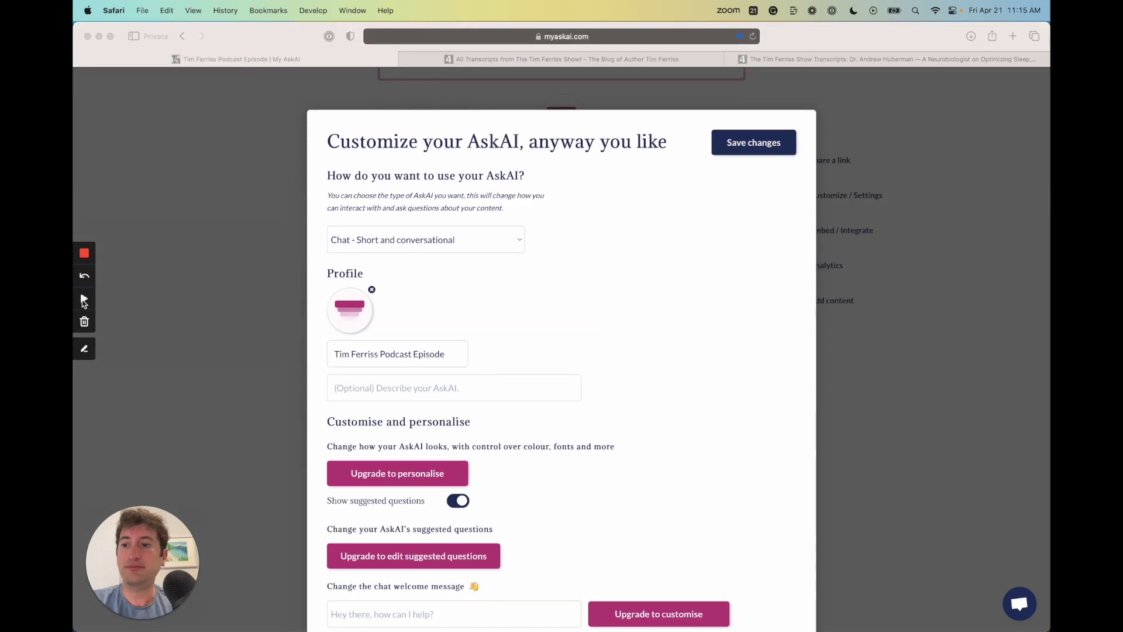
click(754, 143)
scroll(760, 245, down, 1)
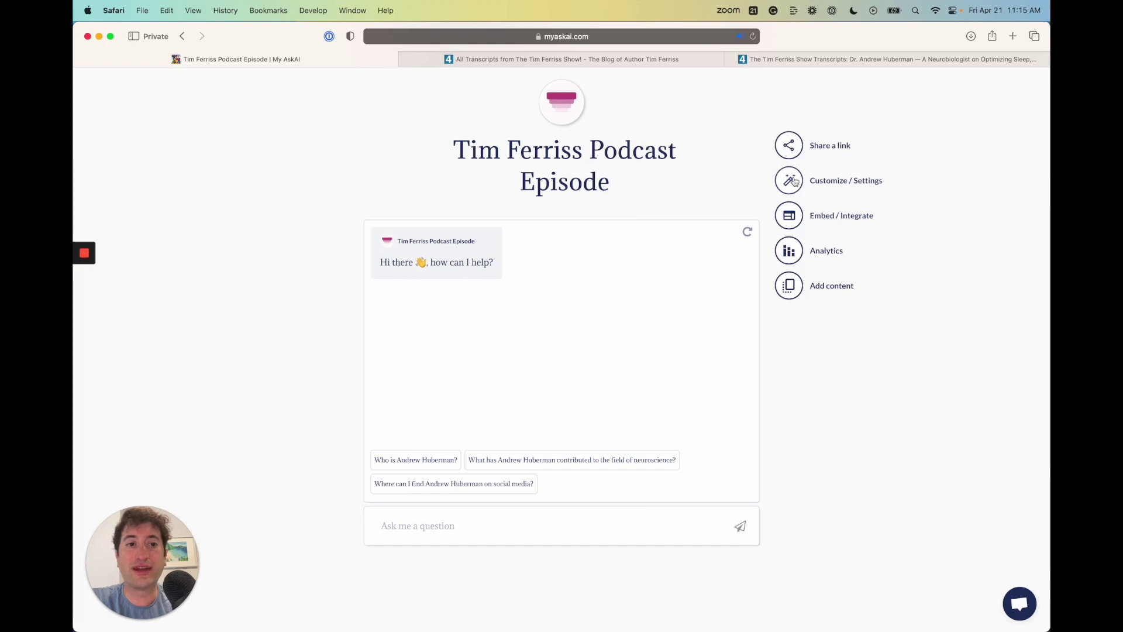
click(789, 181)
scroll(490, 348, down, 7)
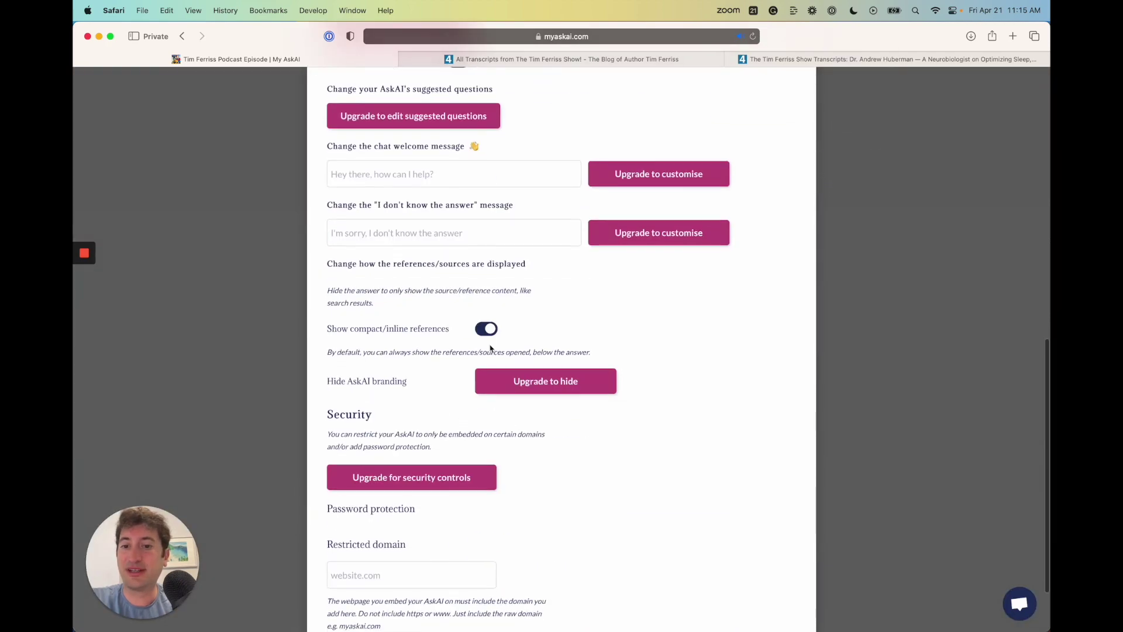
scroll(490, 348, down, 3)
scroll(489, 345, up, 8)
scroll(489, 346, up, 5)
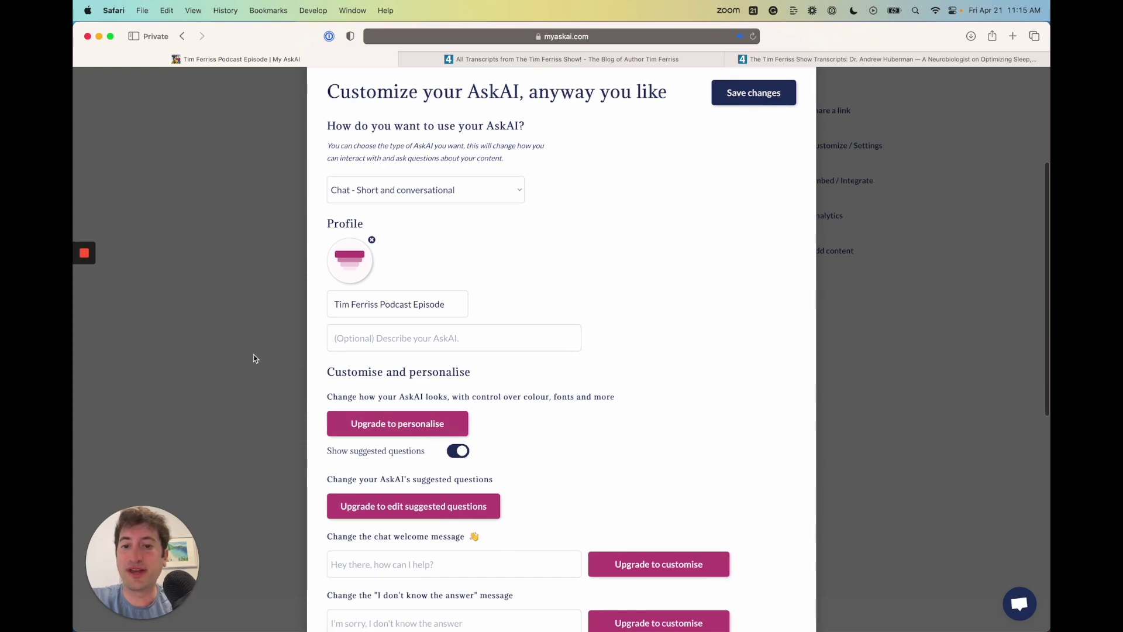
click(769, 99)
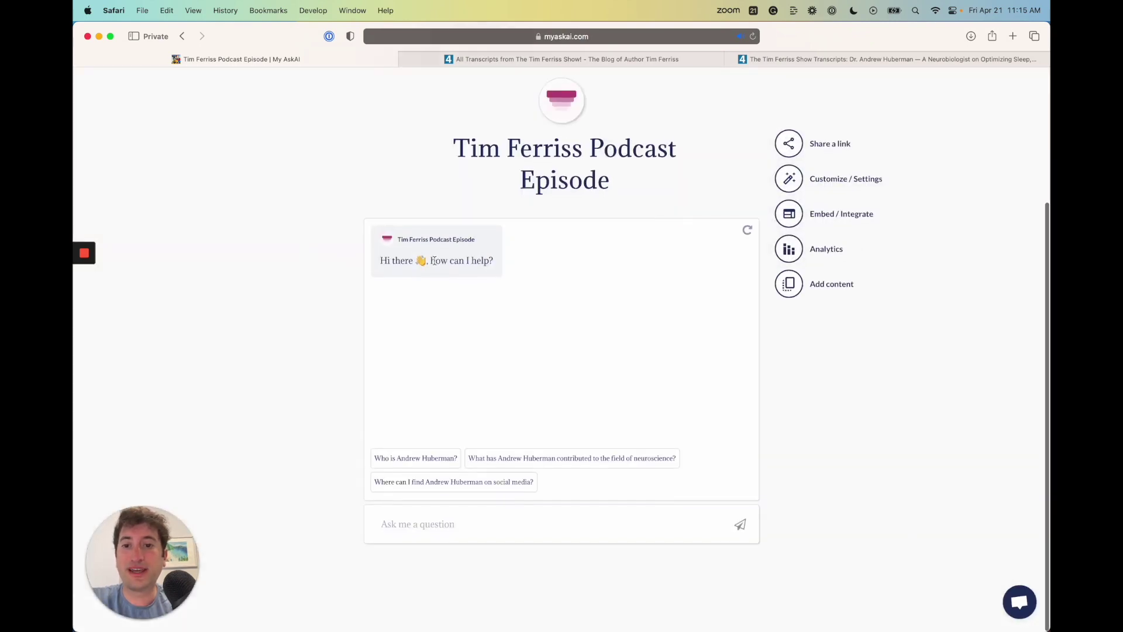
Ask the suggested question about Huberman's contributions to neuroscience and read the answer
click(527, 468)
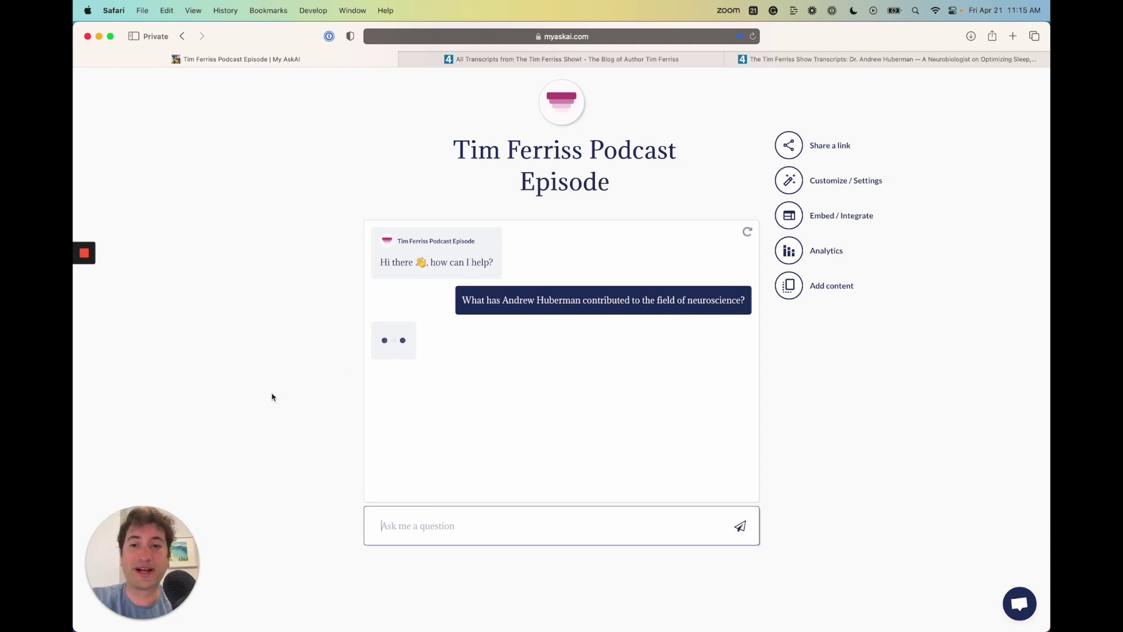
mouse_move(90, 283)
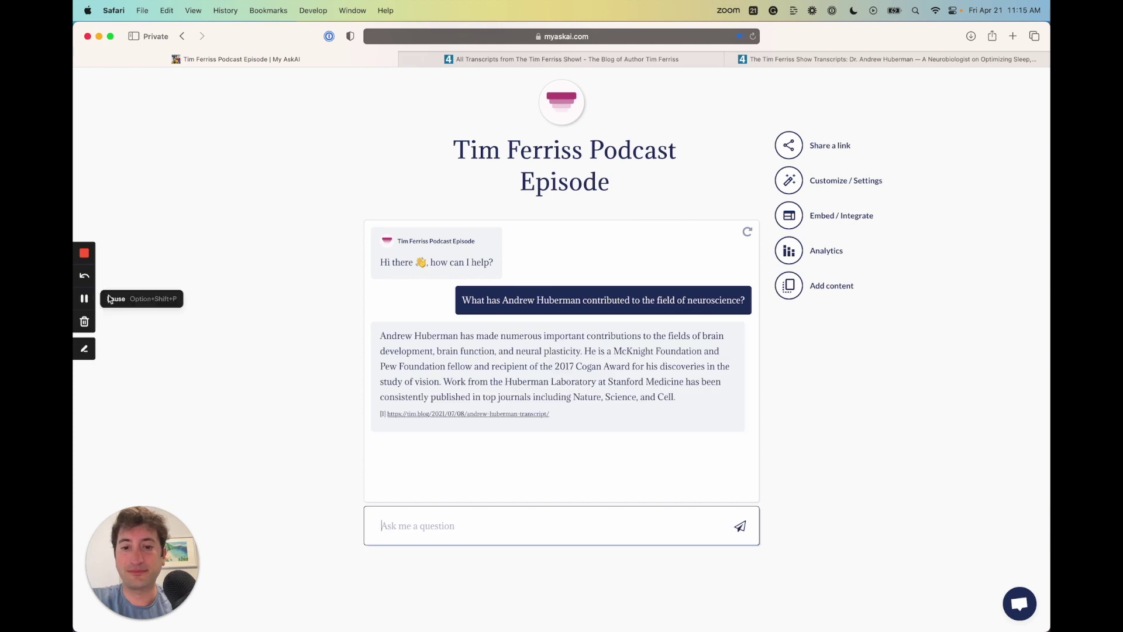
scroll(526, 365, down, 1)
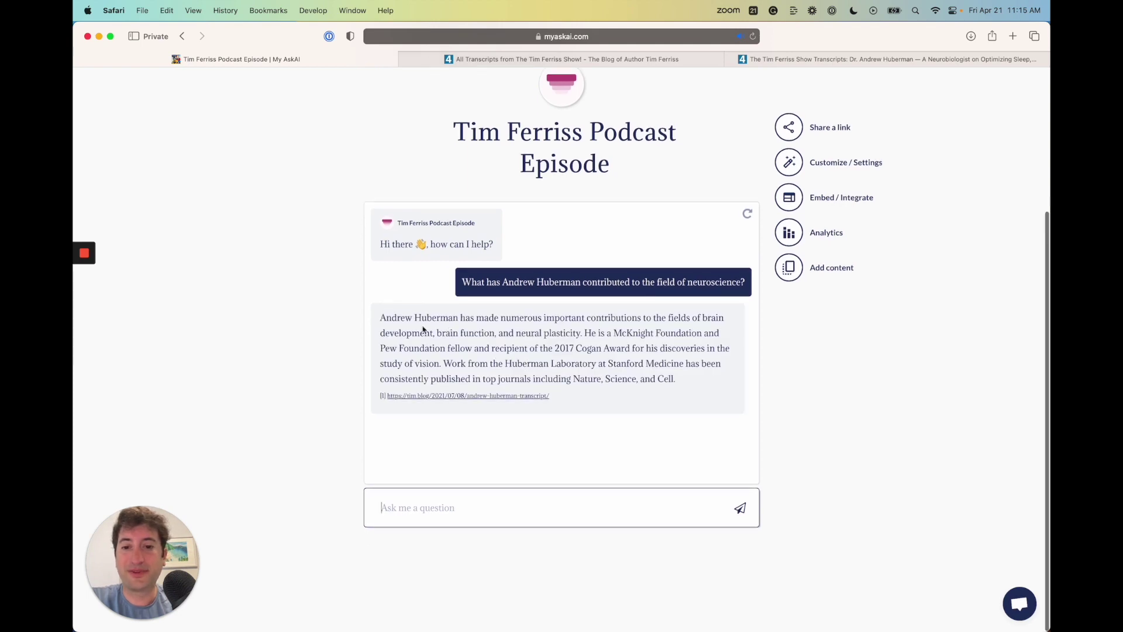
drag(438, 317, 533, 350)
click(415, 388)
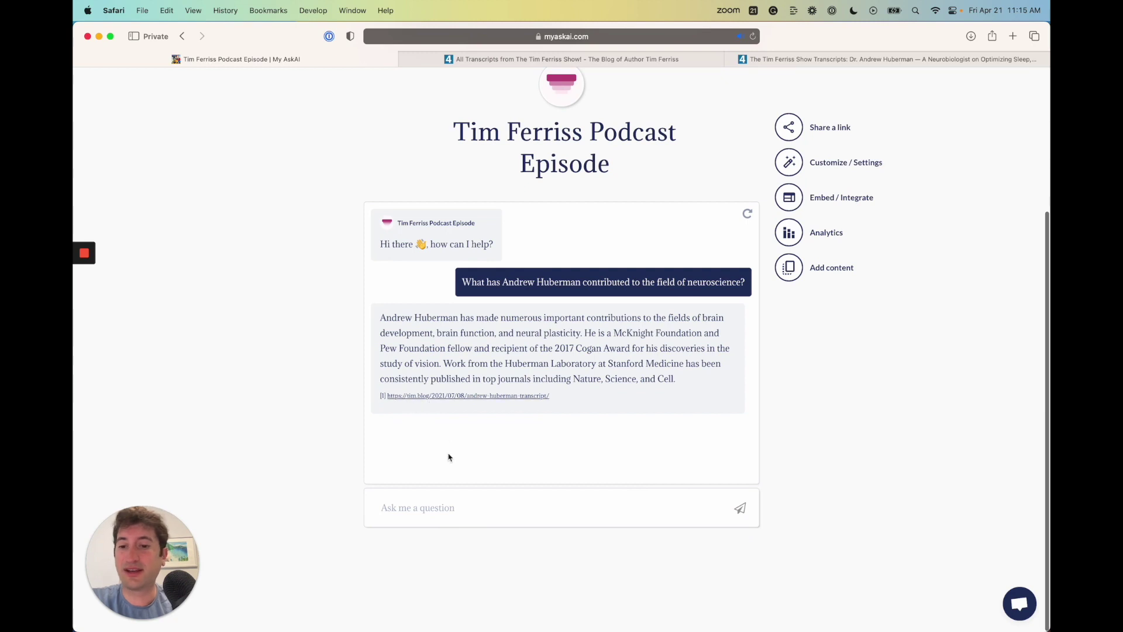
Ask 'What are some tips for improved sleeping?' and review the sourced reply
click(439, 506)
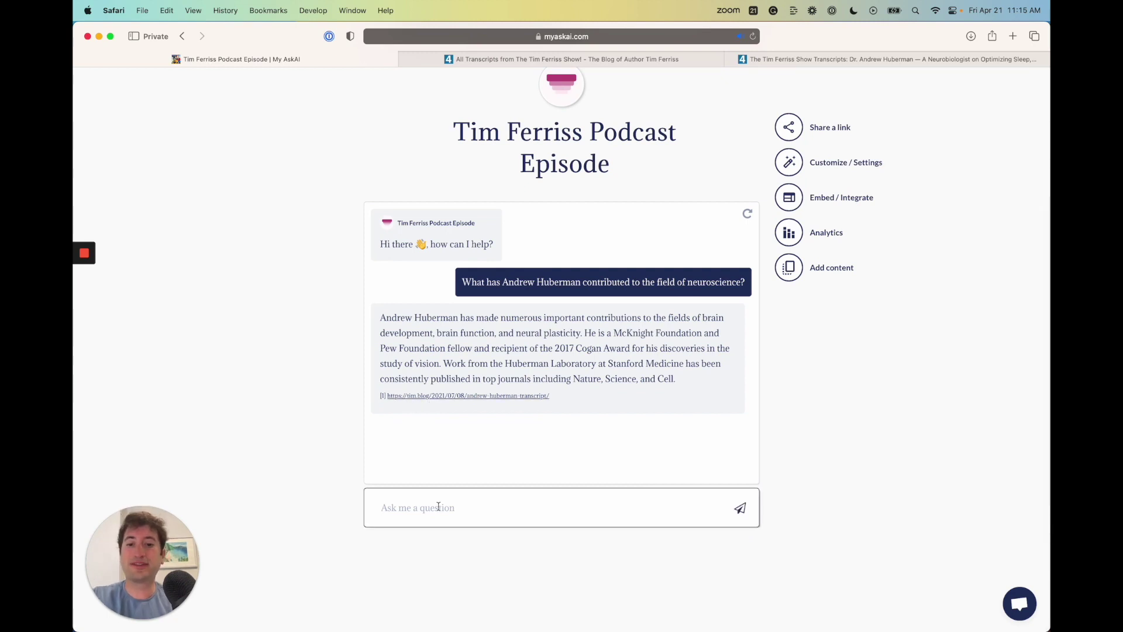
text(What are some tips )
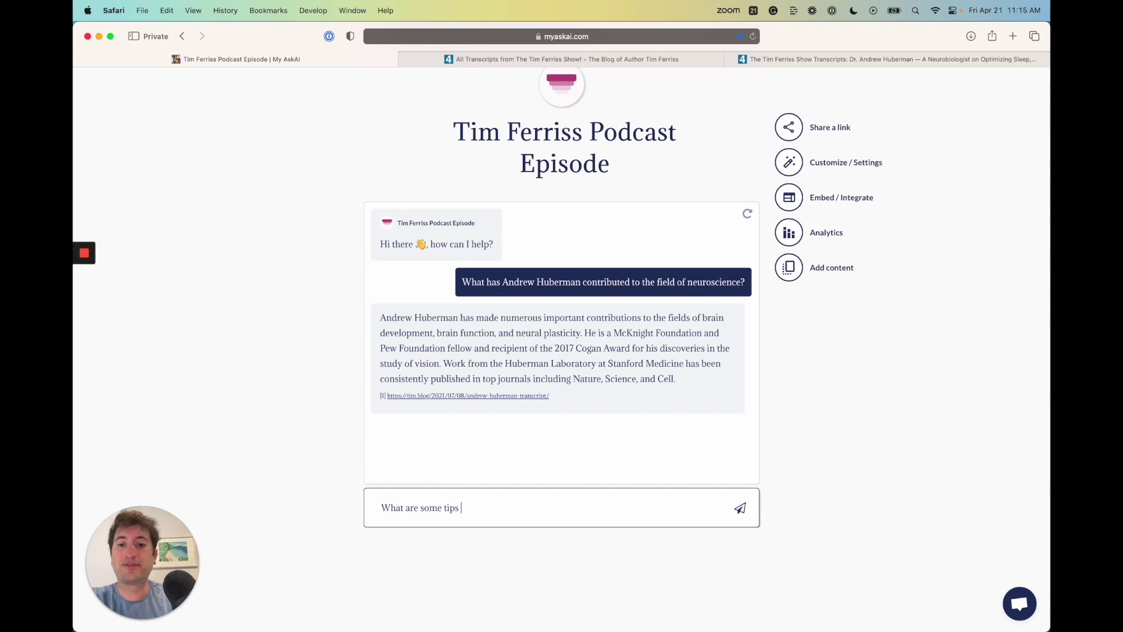
text(for improved sleep)
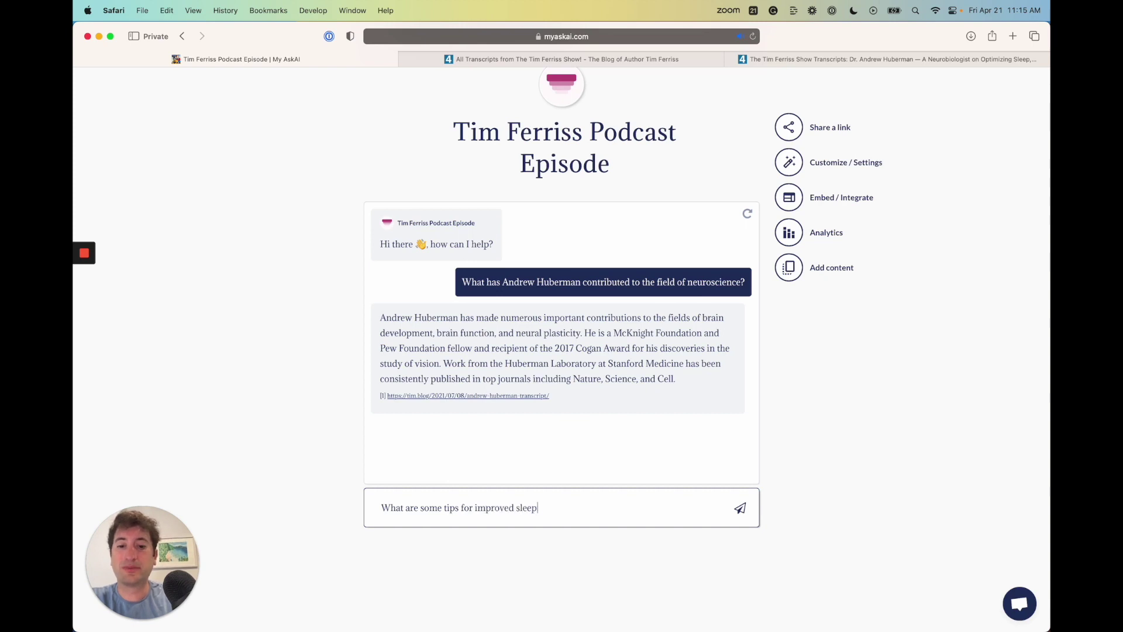
text(ing?)
click(737, 510)
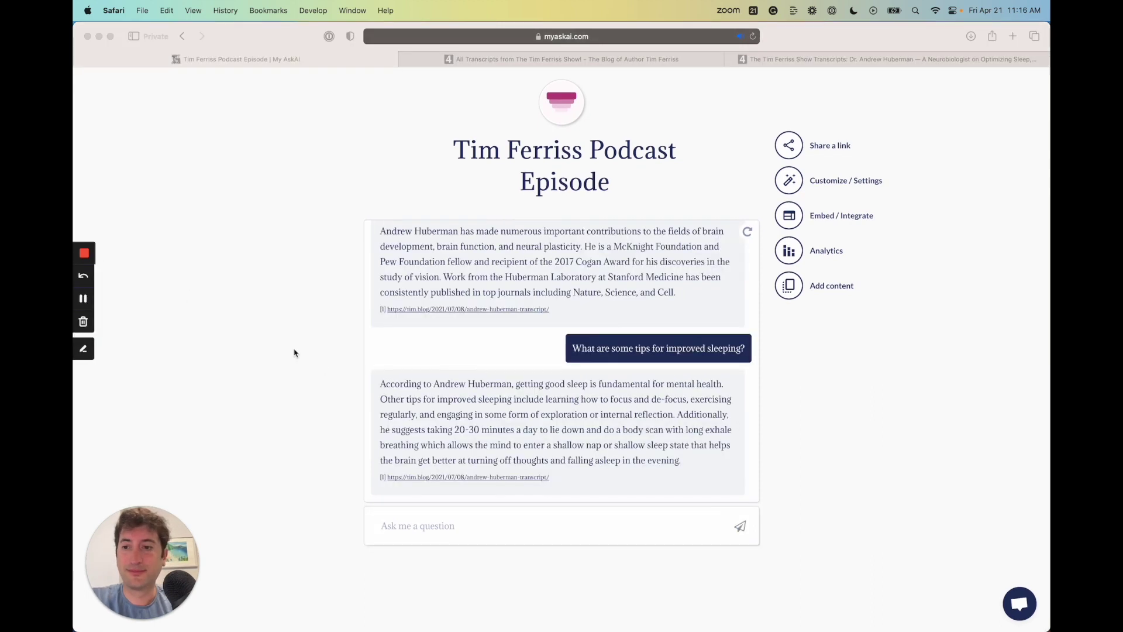
scroll(535, 374, down, 1)
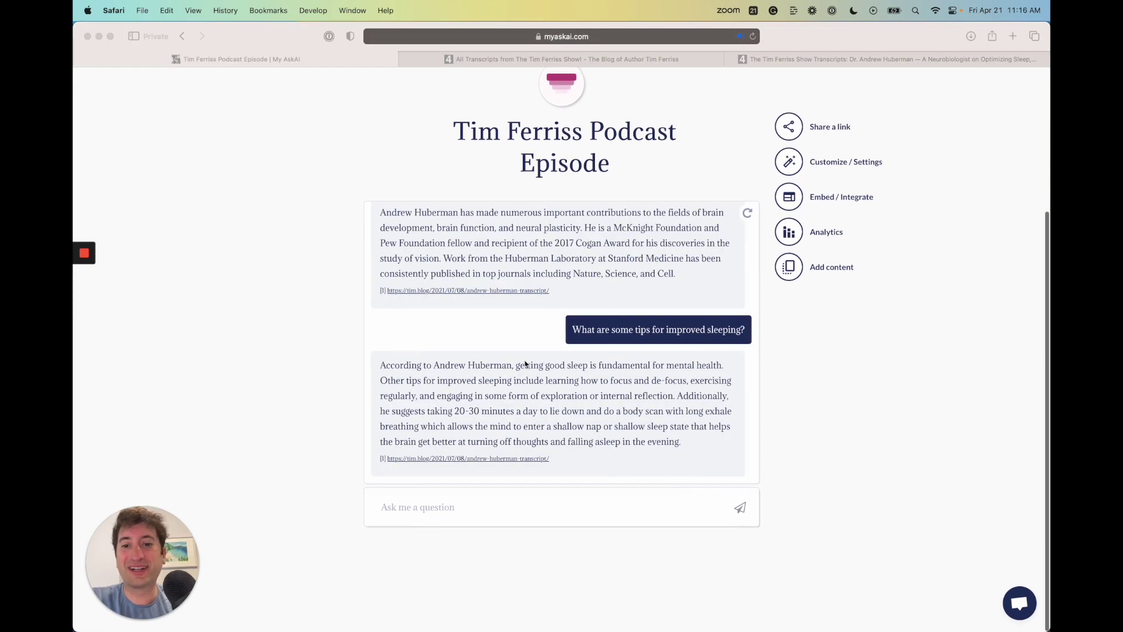
click(504, 376)
drag(438, 365, 502, 367)
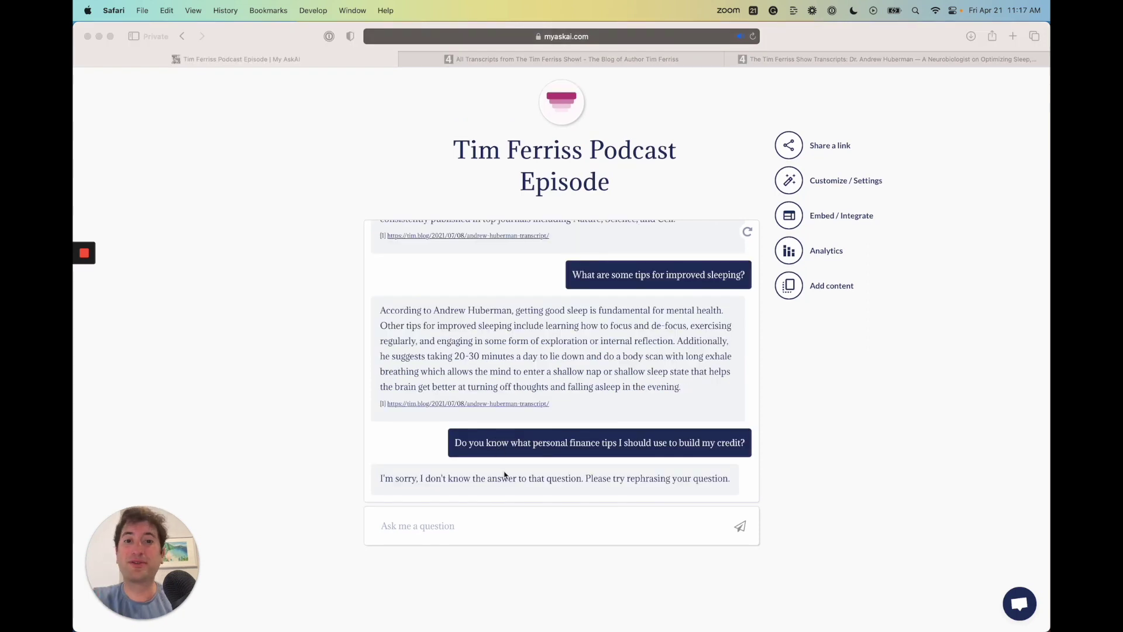
Scroll down to see the chatbot decline the off-topic credit question
scroll(505, 475, down, 1)
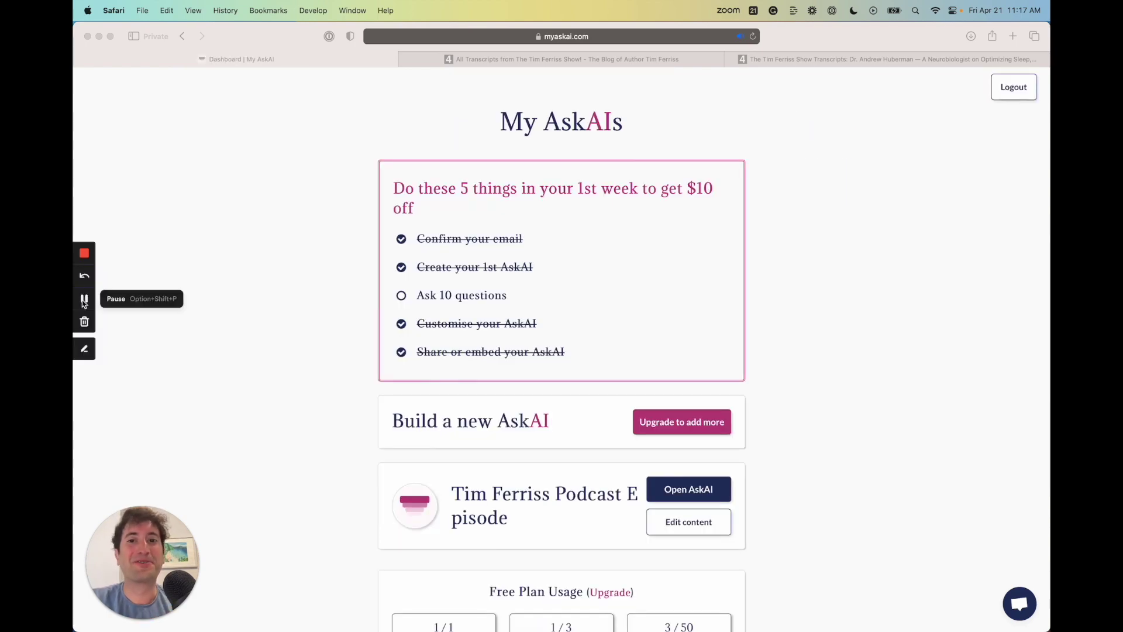
Open the Tim Ferriss Podcast Episode chatbot from its My AskAI dashboard card
scroll(454, 294, down, 3)
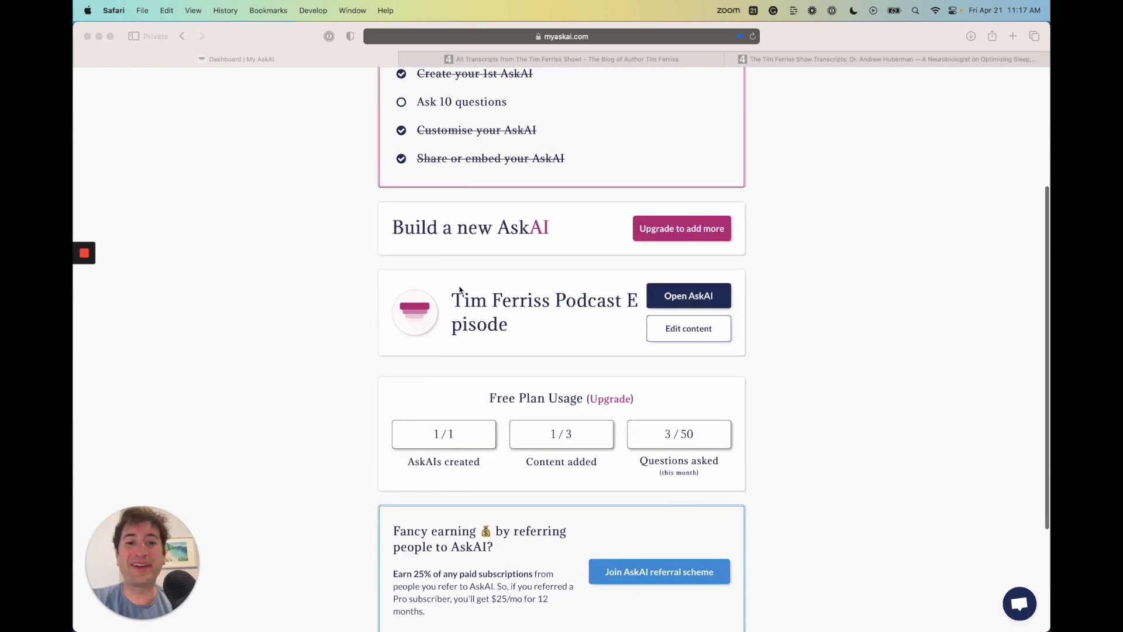
click(677, 299)
click(677, 298)
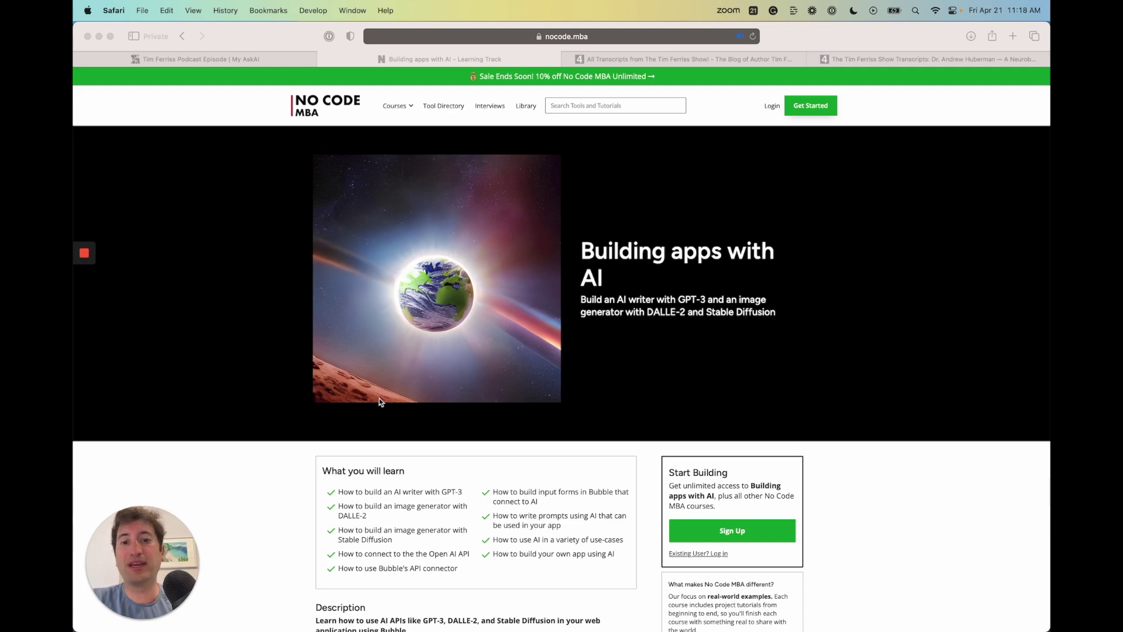
scroll(490, 430, down, 5)
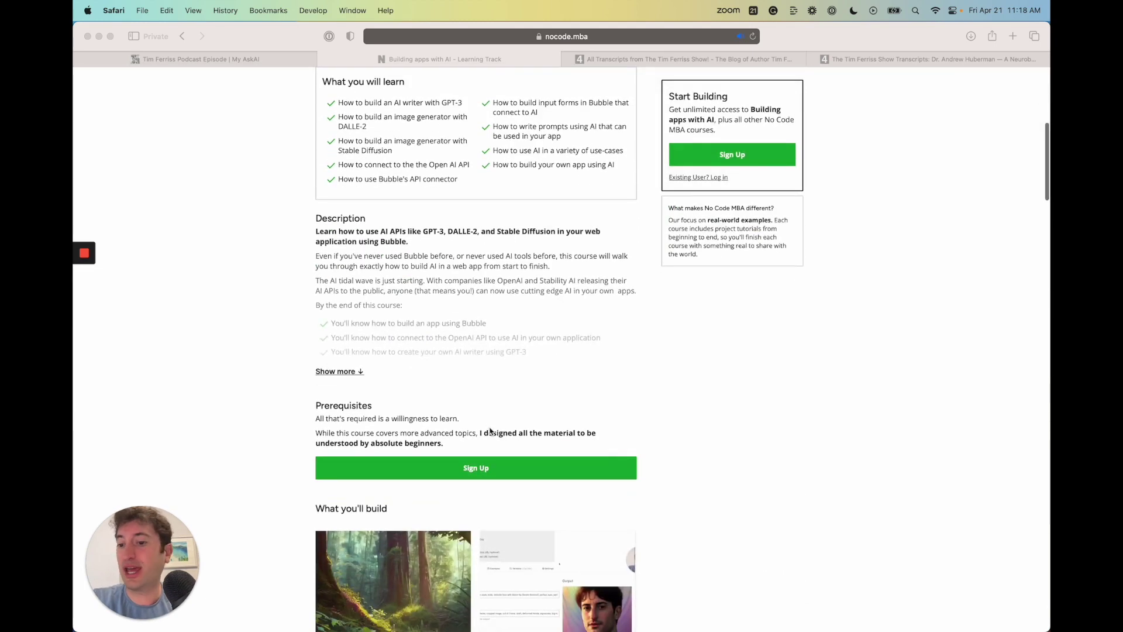
scroll(490, 430, down, 4)
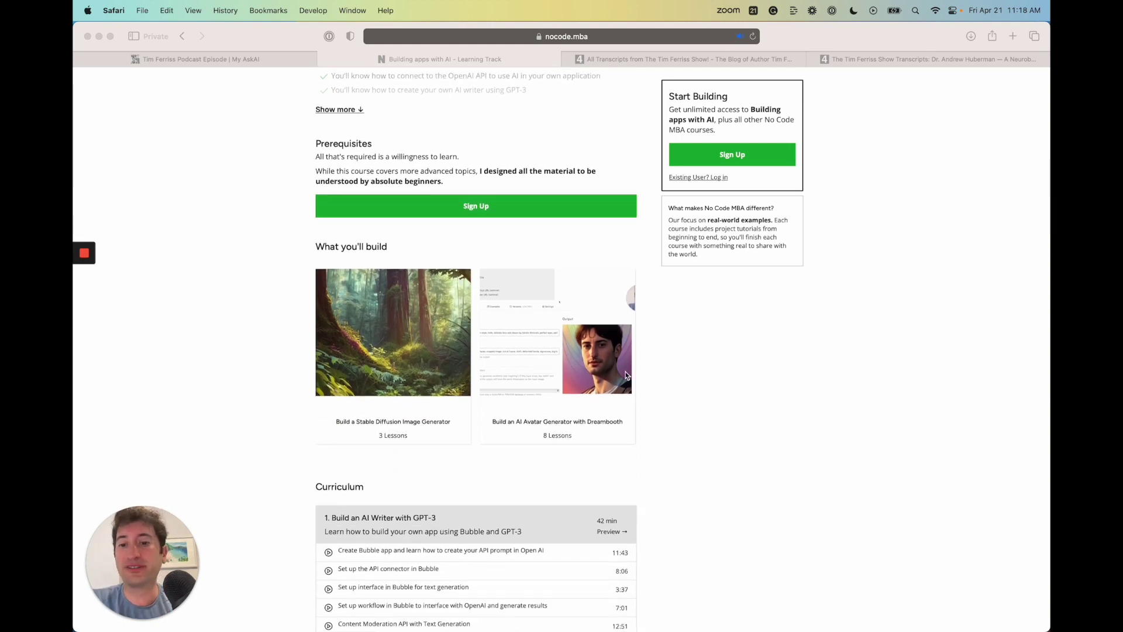
scroll(626, 374, up, 10)
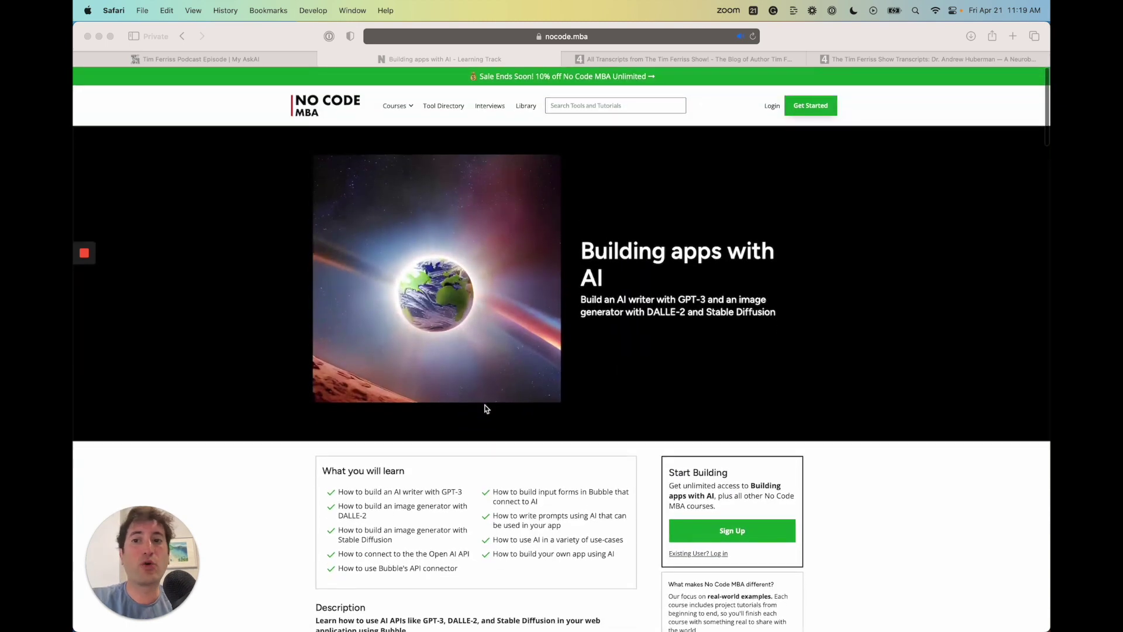
scroll(601, 290, down, 2)
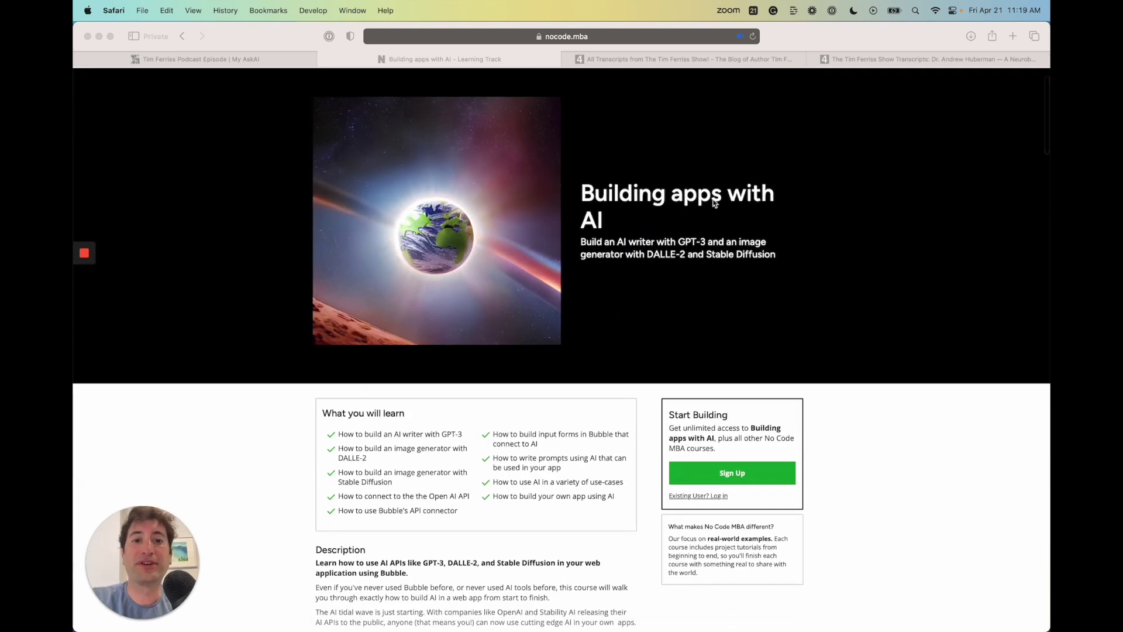
scroll(523, 292, down, 1)
scroll(523, 291, down, 5)
scroll(519, 383, down, 2)
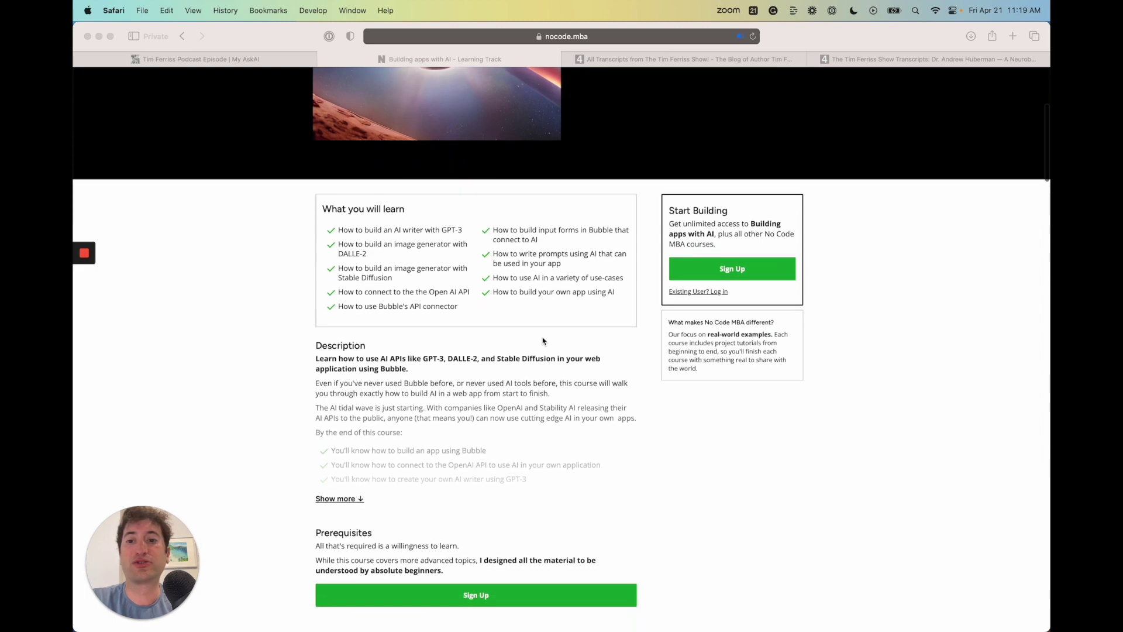
scroll(519, 383, down, 12)
scroll(521, 422, down, 4)
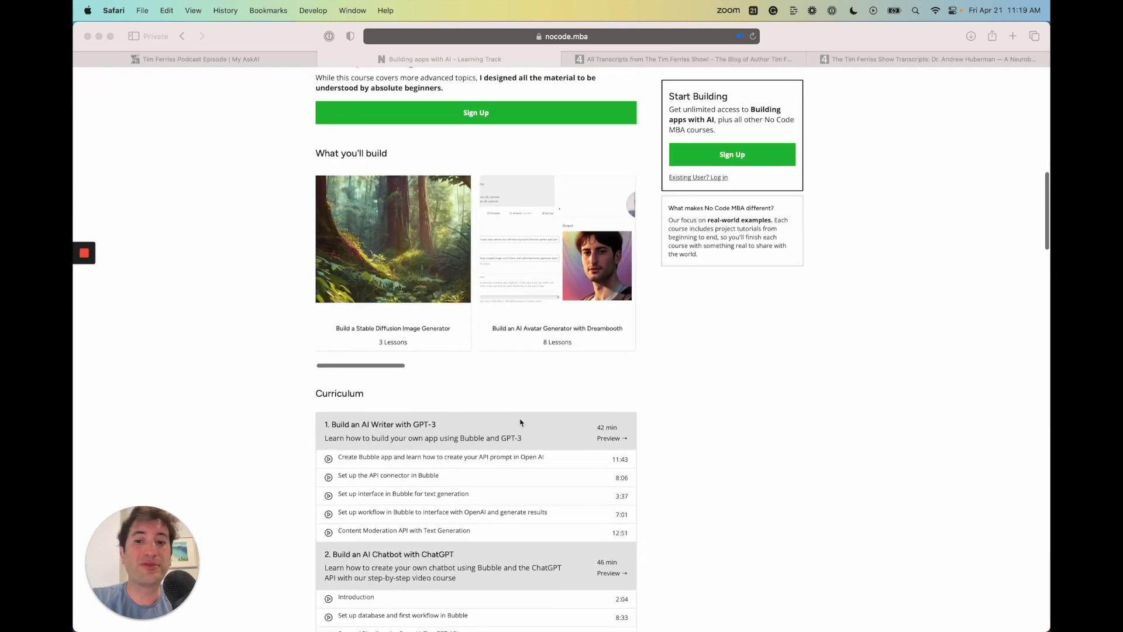
scroll(521, 421, up, 1)
scroll(521, 422, down, 1)
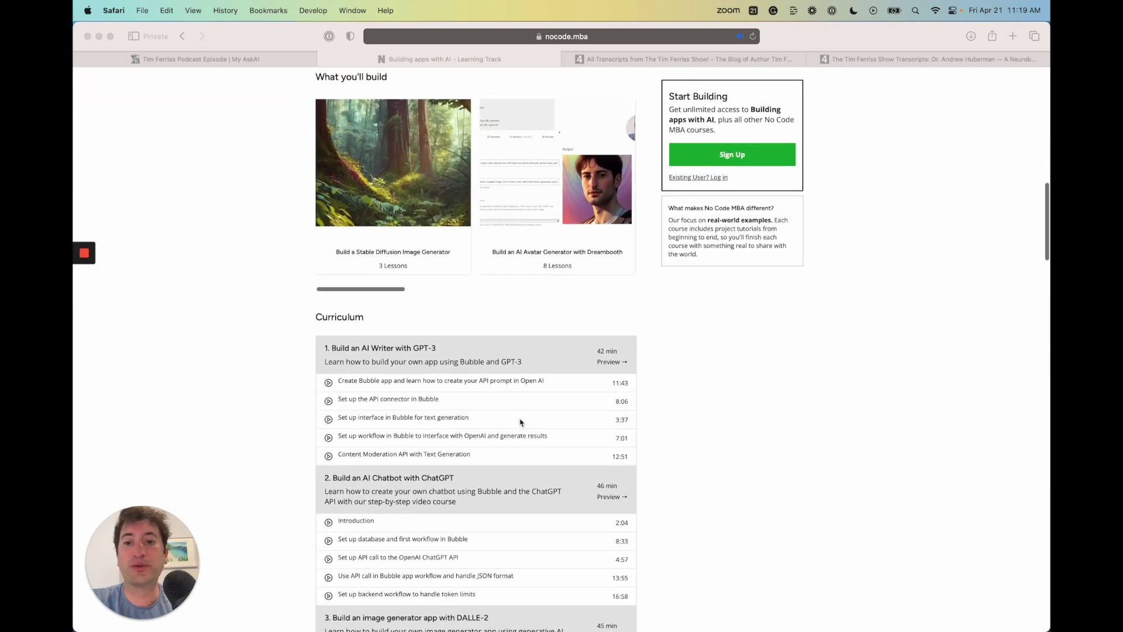
scroll(410, 380, down, 4)
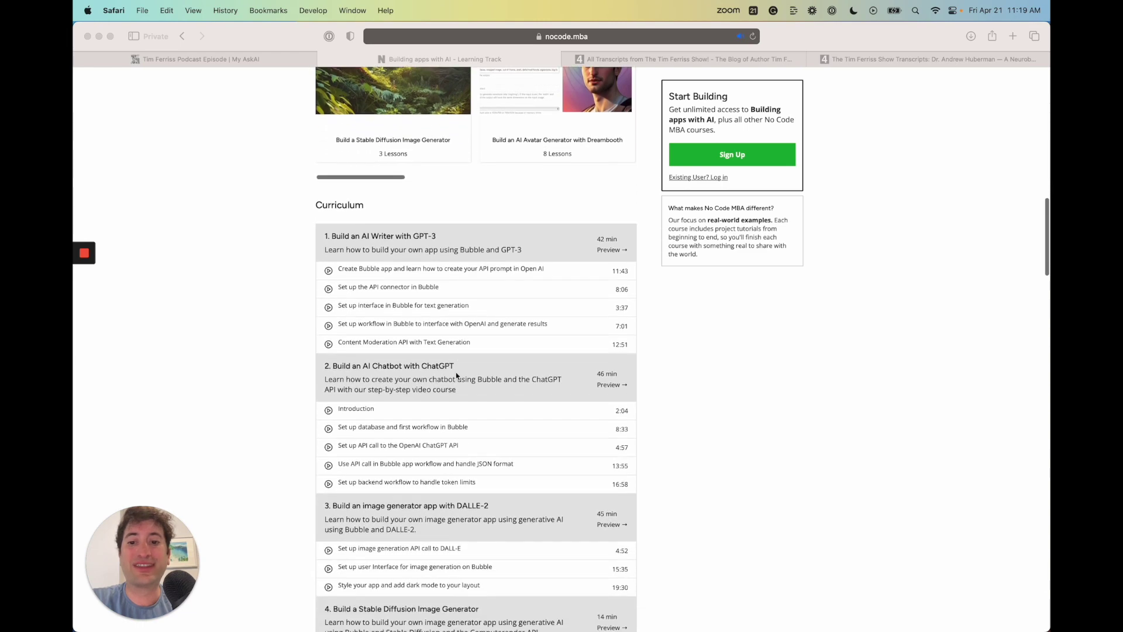
scroll(395, 390, down, 5)
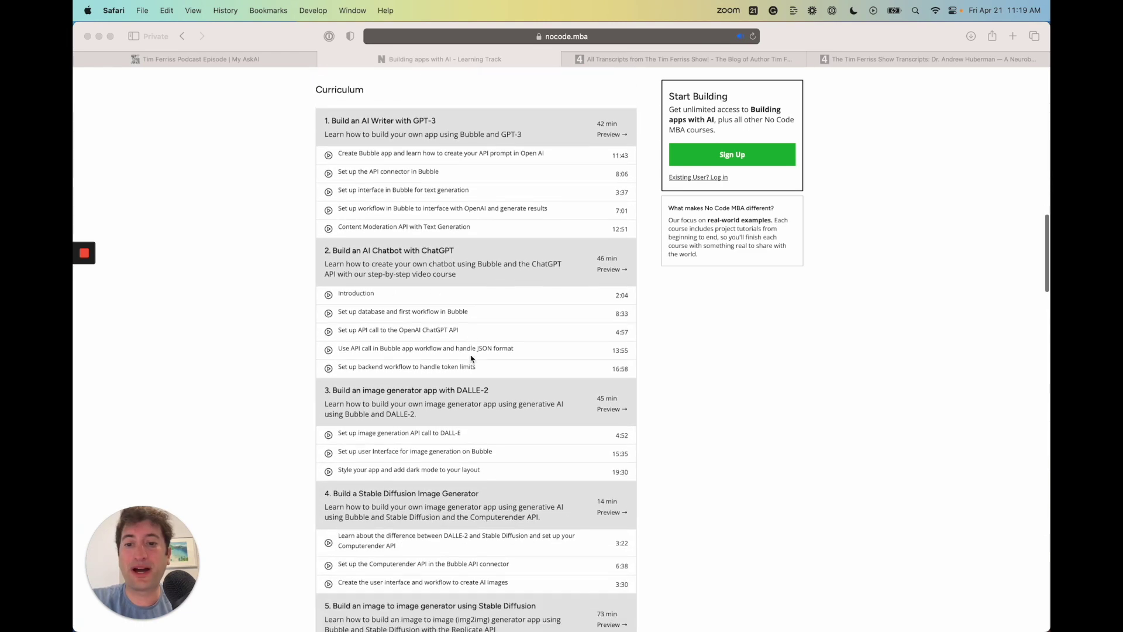
scroll(392, 377, down, 8)
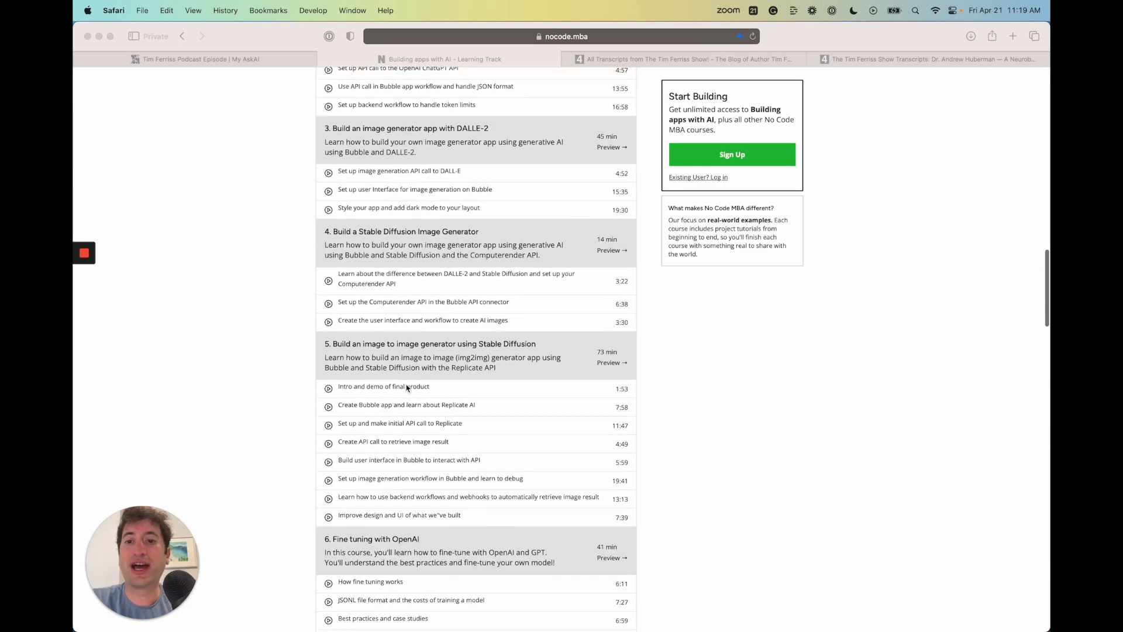
scroll(404, 351, down, 3)
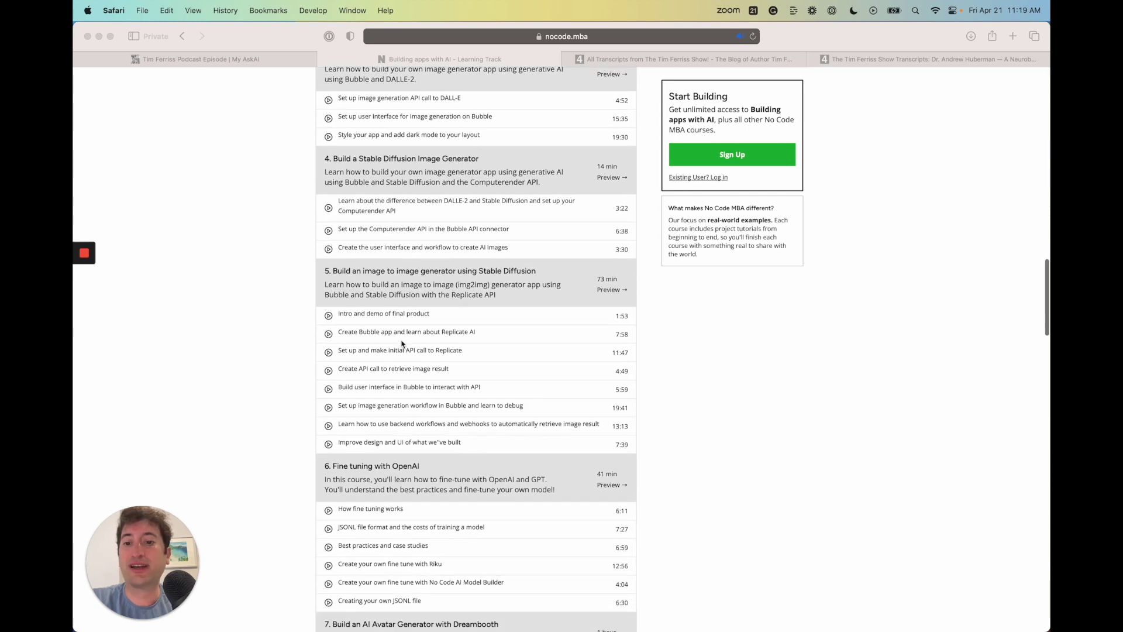
scroll(402, 344, down, 3)
scroll(401, 404, down, 5)
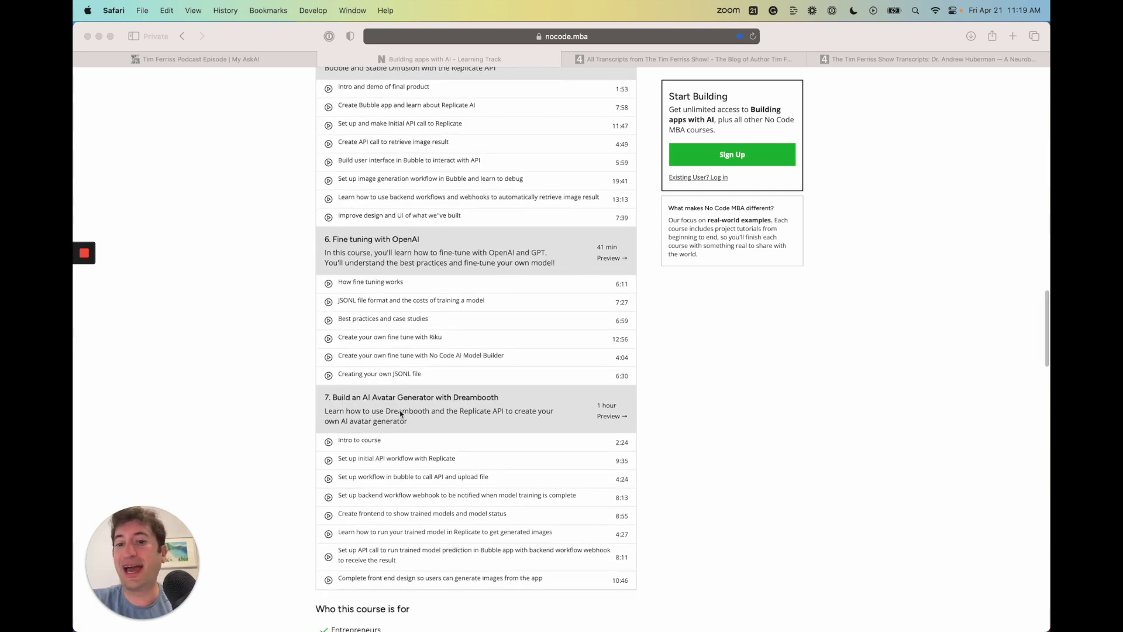
scroll(489, 428, up, 15)
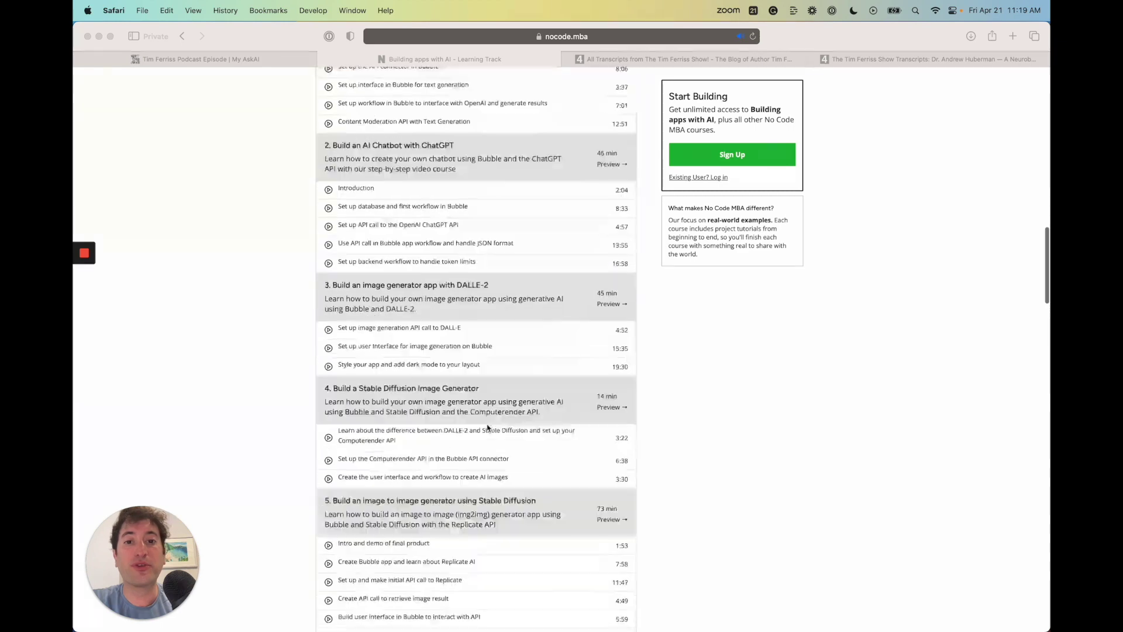
scroll(521, 411, right, 10)
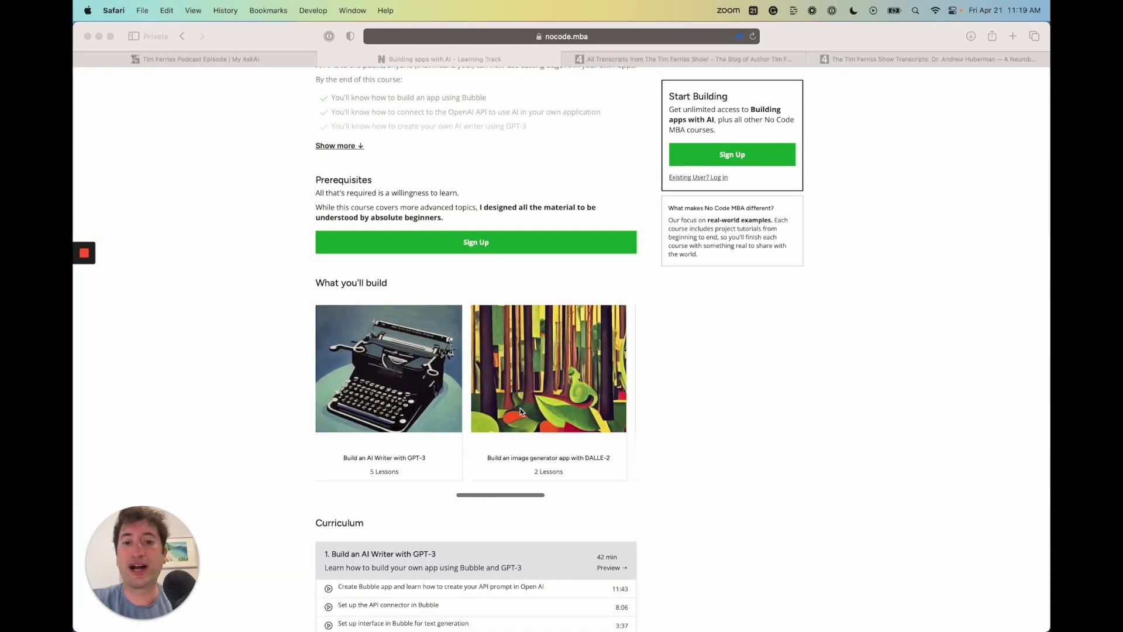
scroll(521, 411, up, 10)
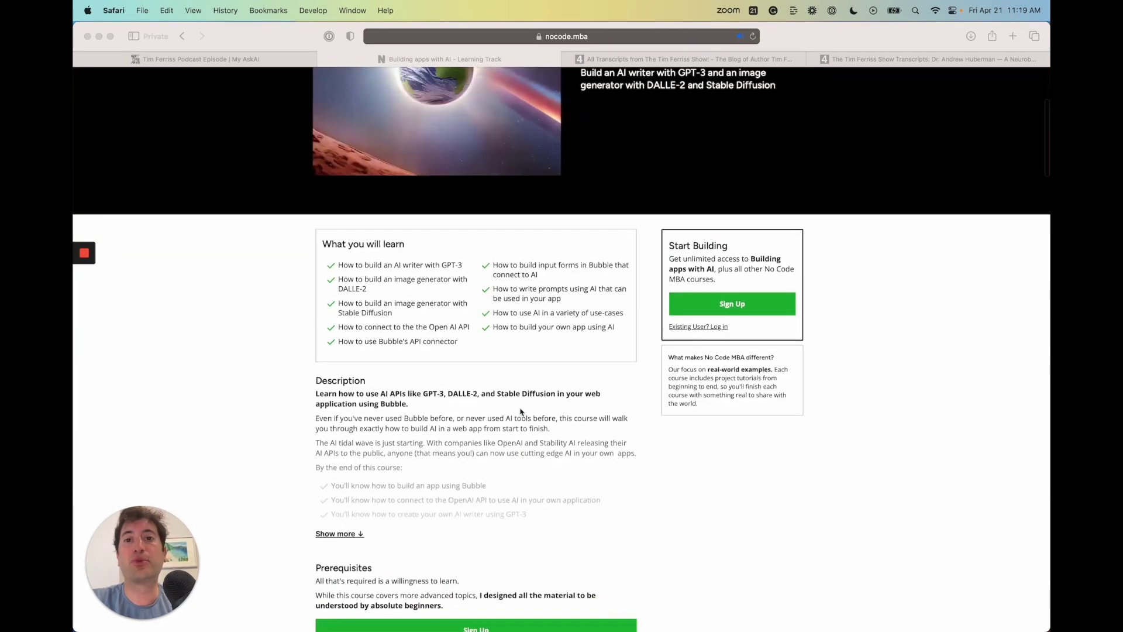